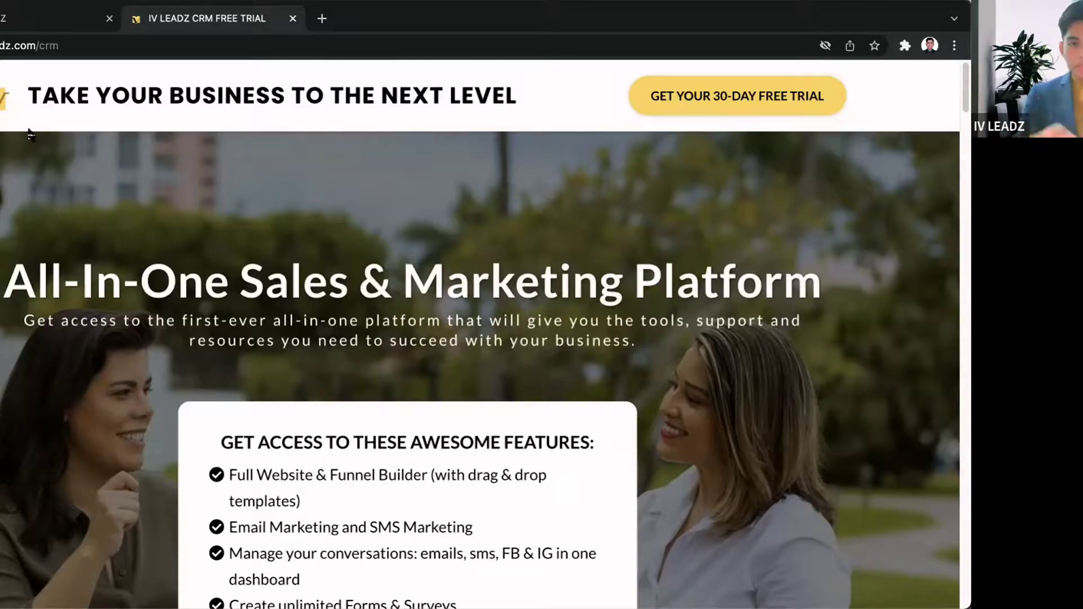
Review the CRM feature list on the landing page and open the free CRM trial order form.
scroll(123, 301, down, 1)
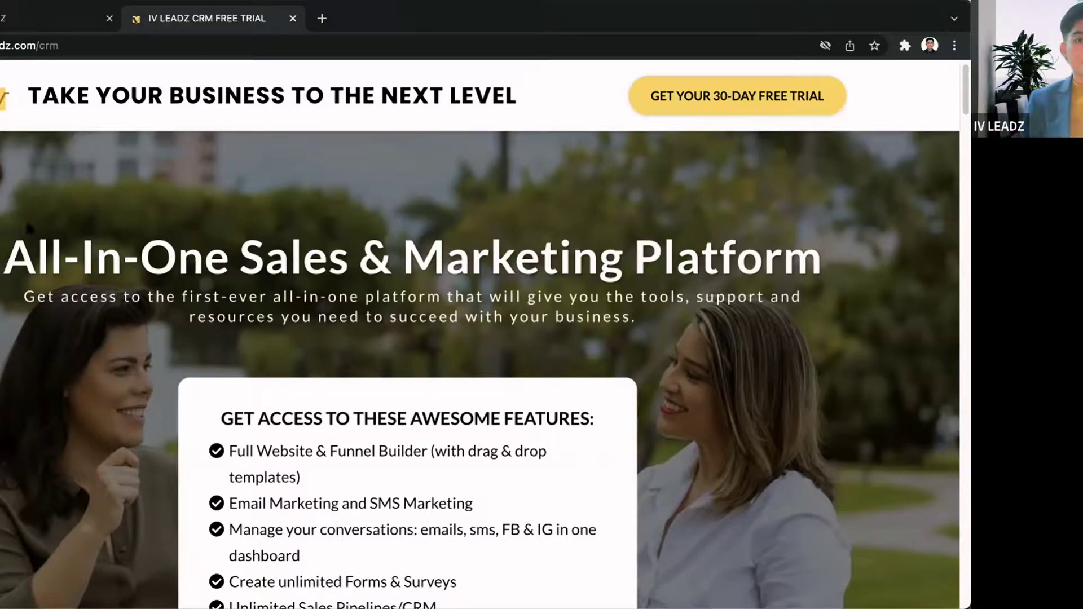
scroll(480, 367, down, 4)
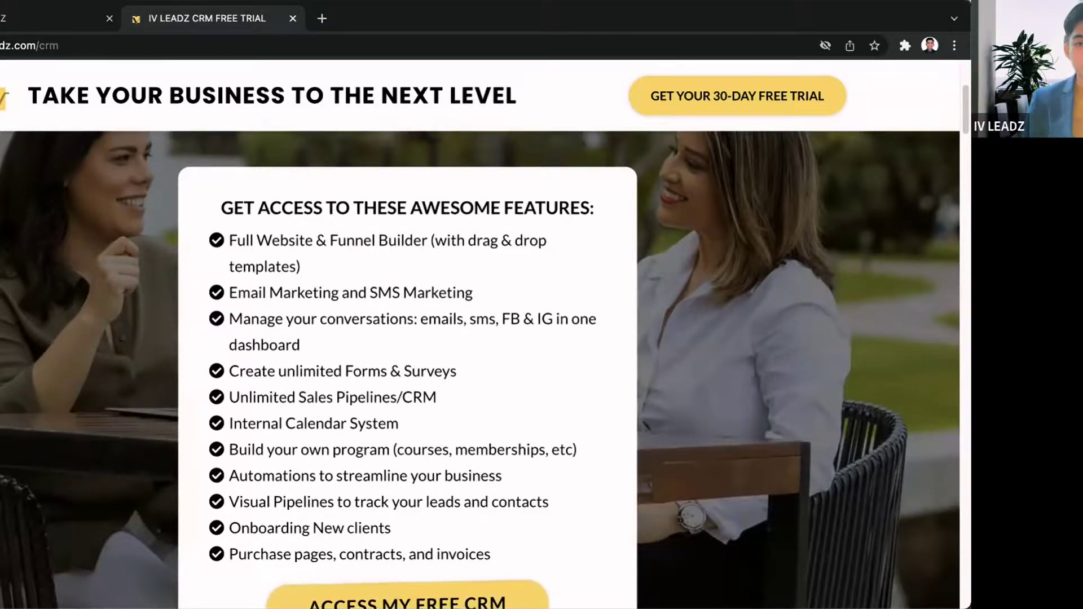
scroll(260, 281, down, 3)
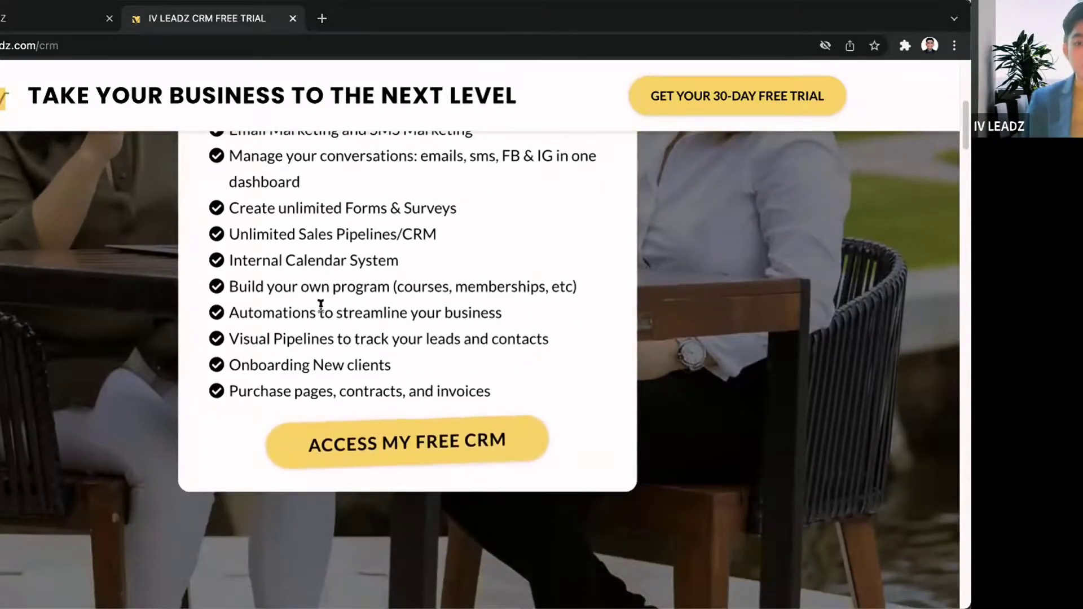
click(432, 440)
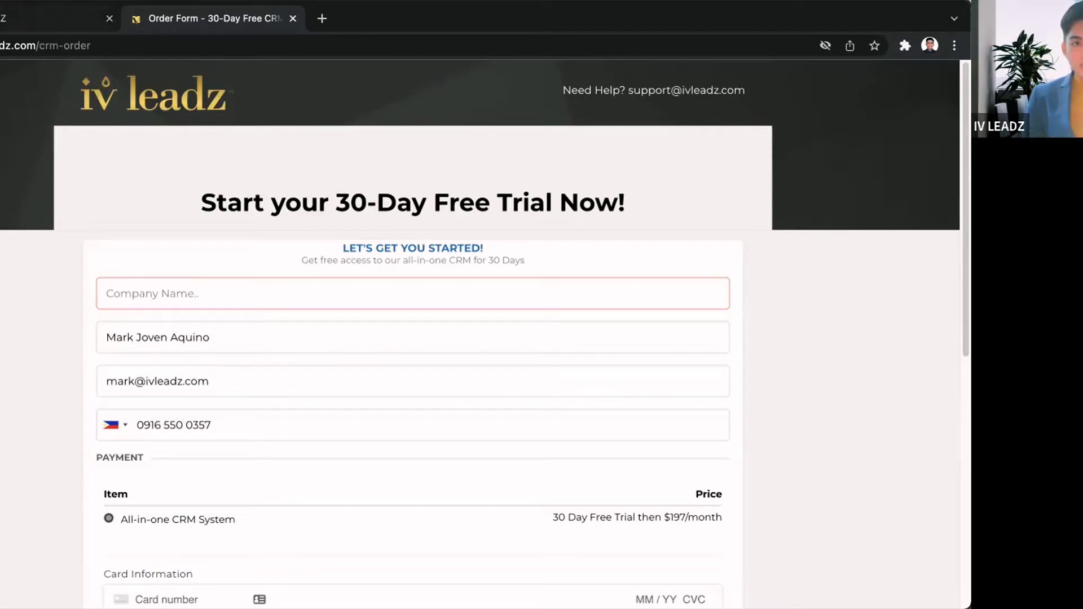
Return to the demo account's CRM dashboard and switch it to the new sidebar.
click(50, 18)
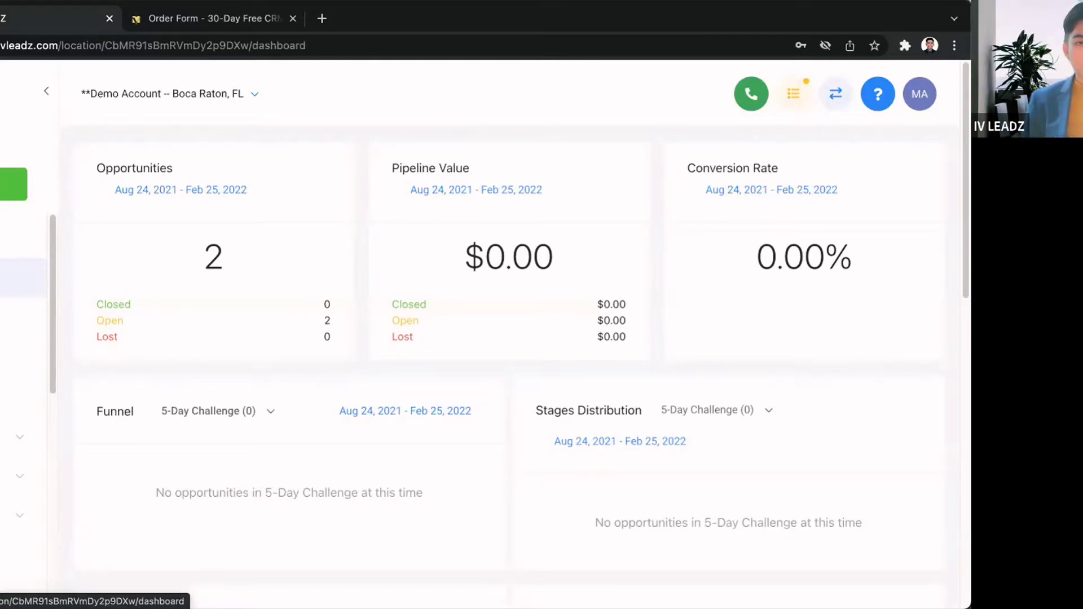
scroll(485, 334, up, 3)
scroll(485, 334, down, 3)
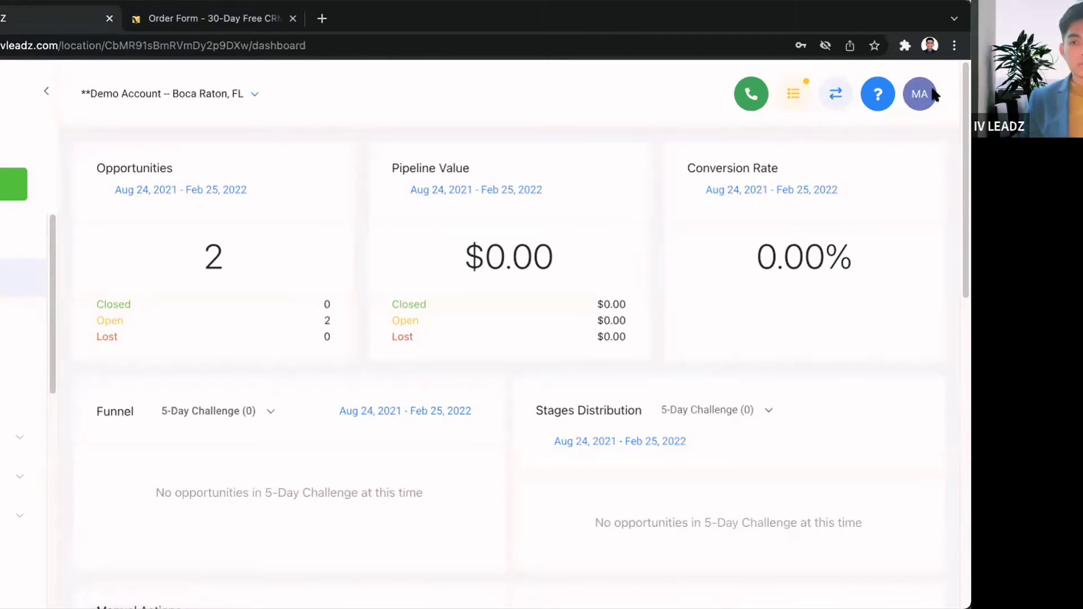
scroll(933, 94, up, 5)
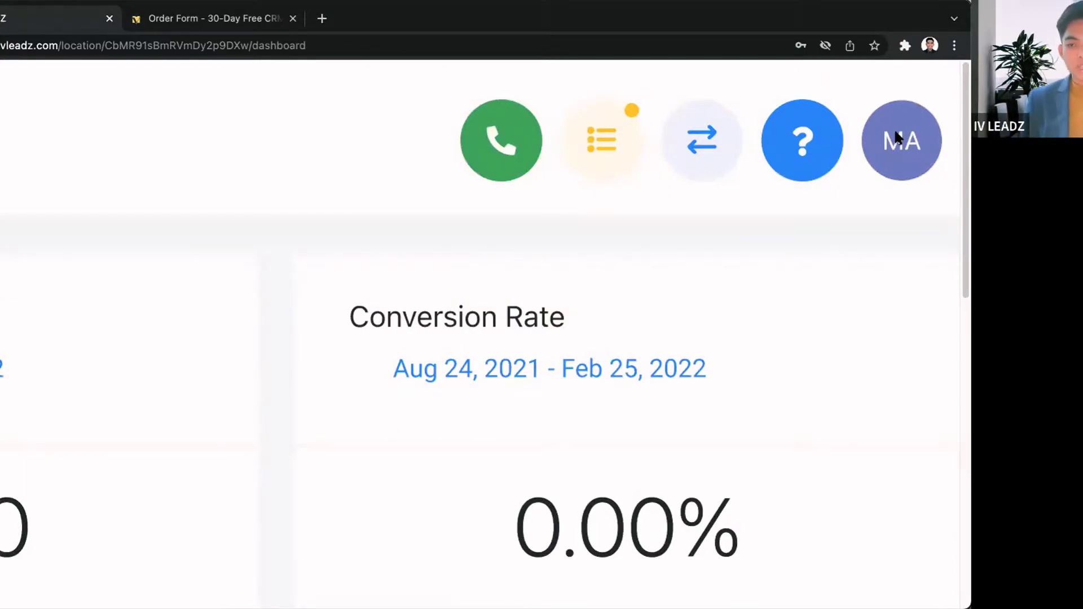
click(899, 137)
scroll(875, 180, down, 1)
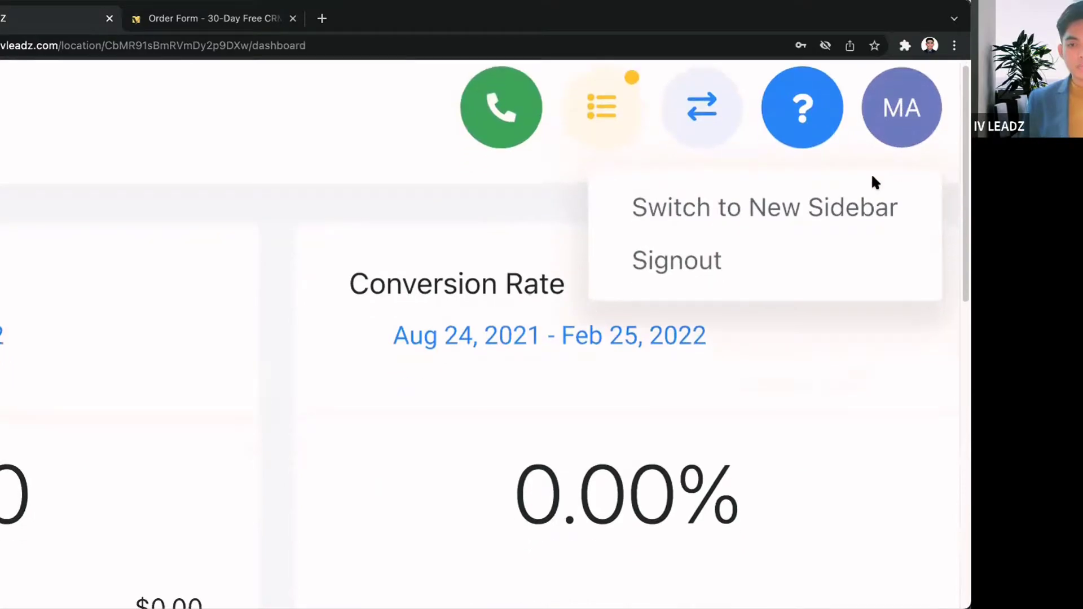
click(706, 219)
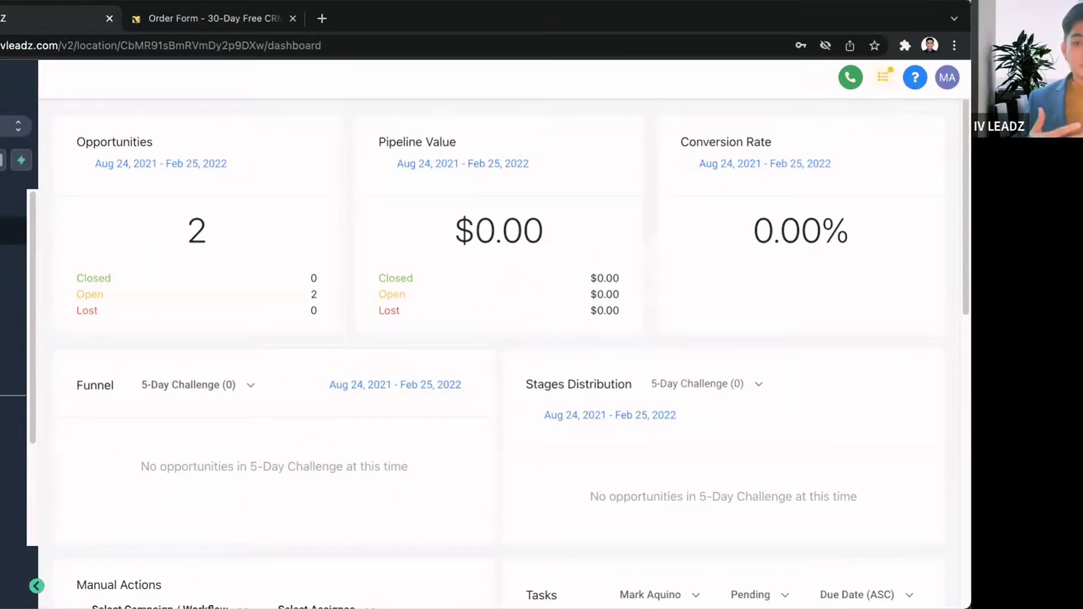
Open the invoices section of Payments and create a new invoice.
scroll(11, 141, up, 5)
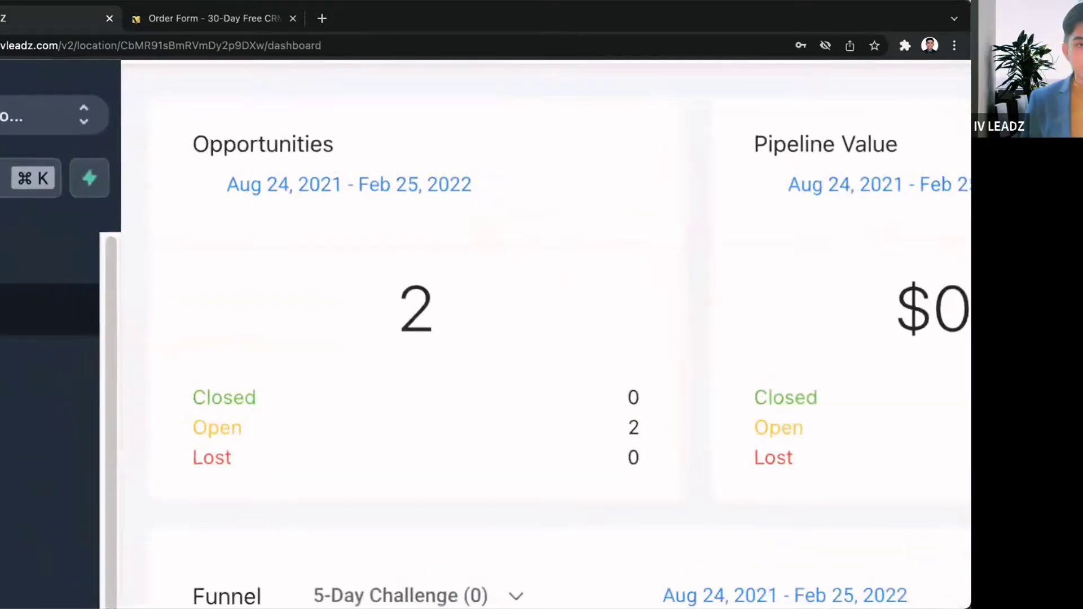
scroll(11, 316, down, 1)
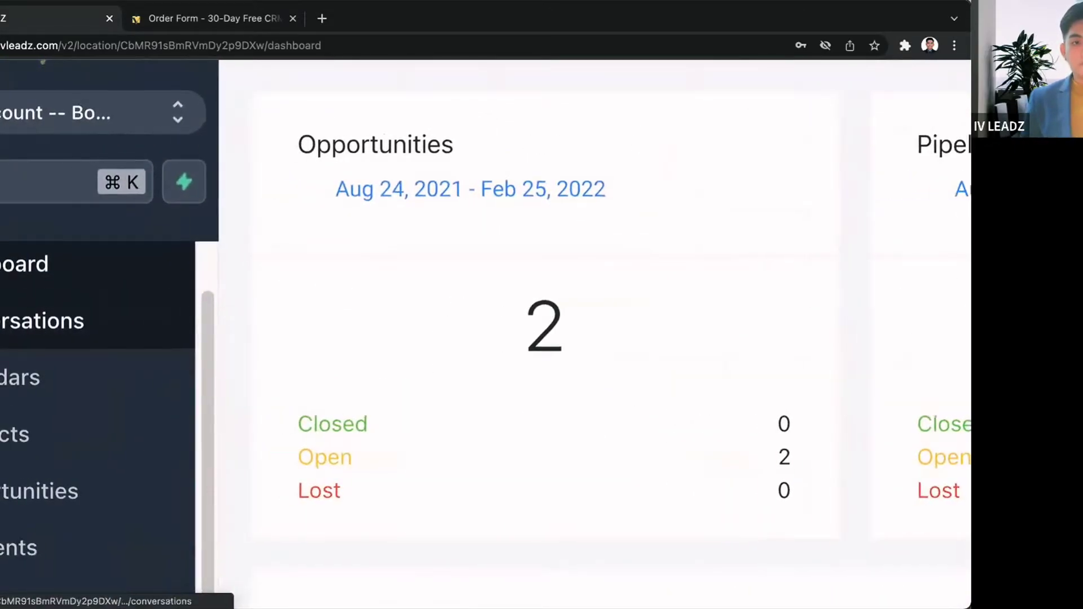
scroll(12, 282, up, 1)
scroll(11, 215, down, 1)
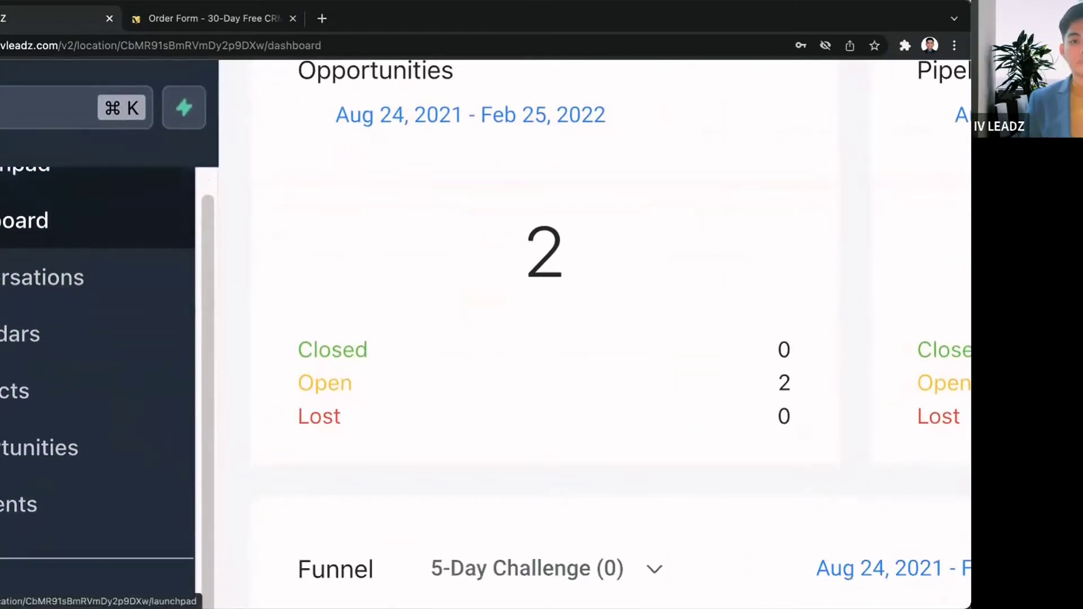
scroll(12, 195, up, 1)
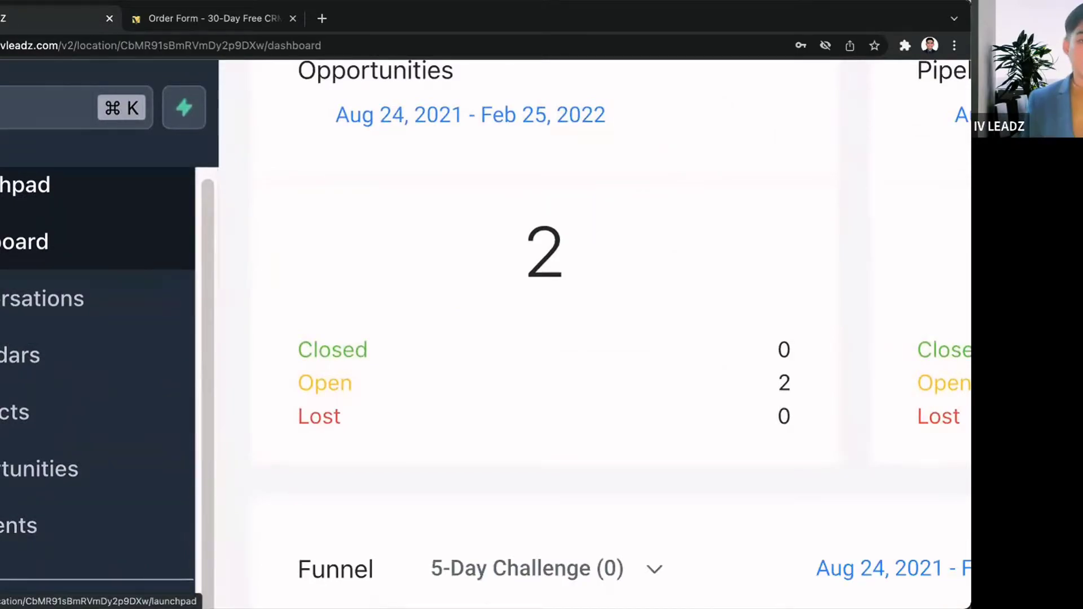
scroll(3, 217, up, 1)
scroll(2, 218, down, 5)
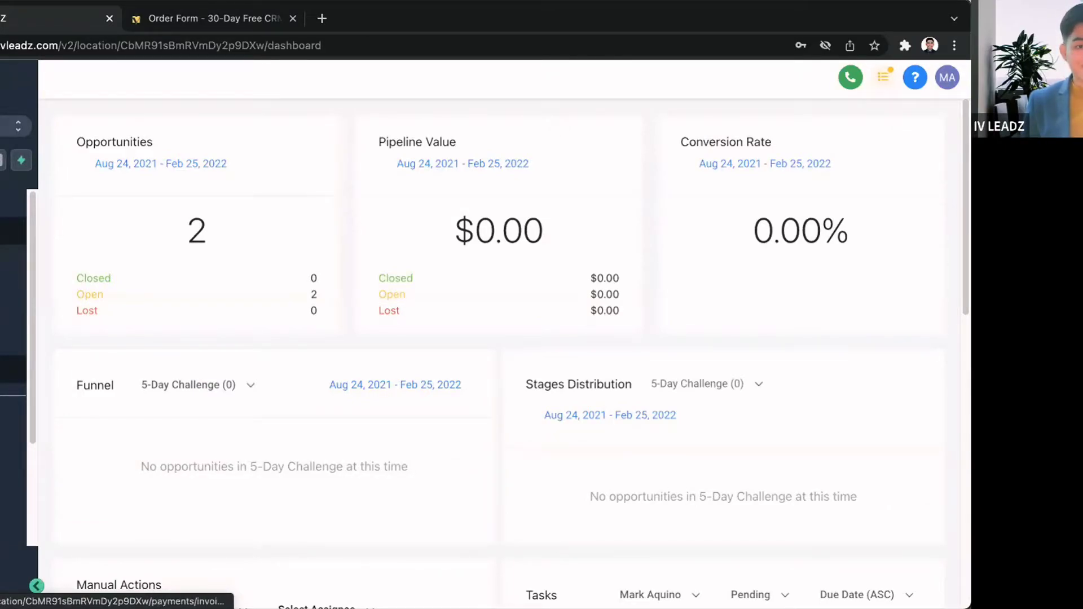
click(3, 230)
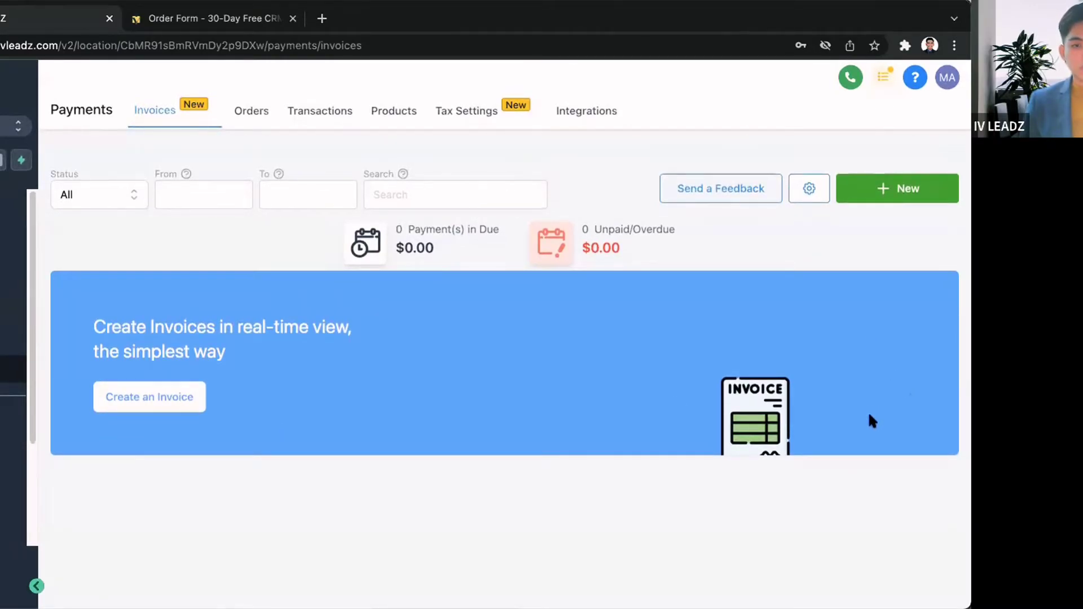
click(146, 401)
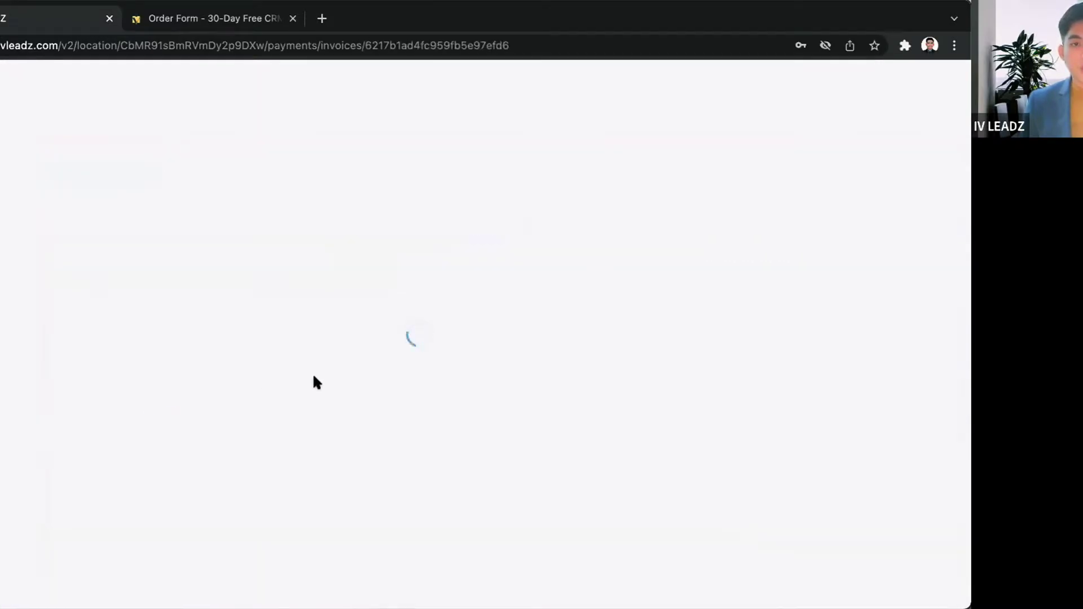
Add the company logo image from the media library to the invoice header.
scroll(337, 365, down, 1)
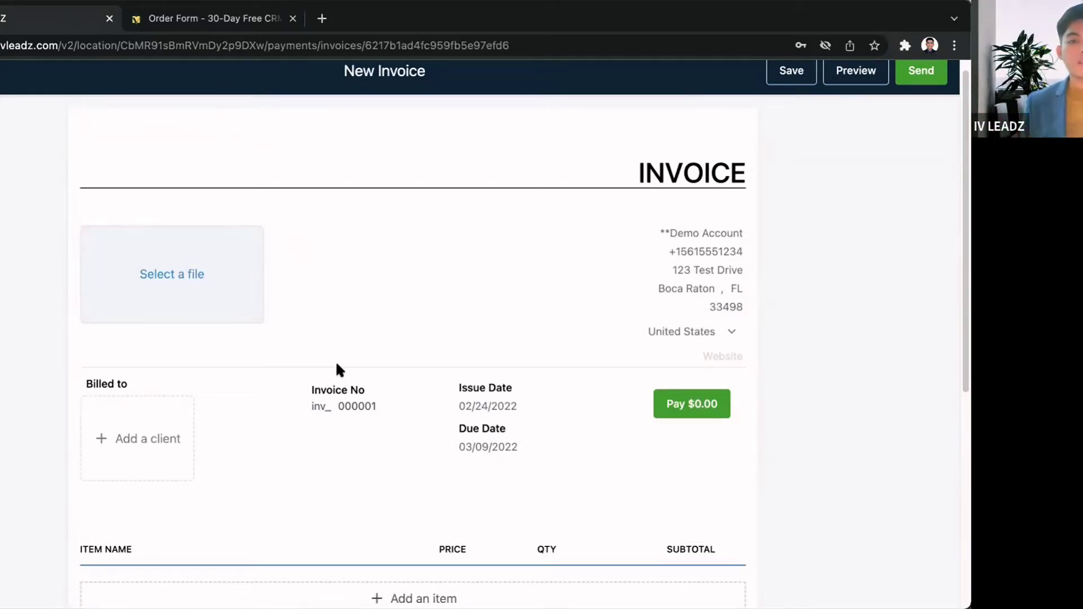
scroll(337, 366, down, 2)
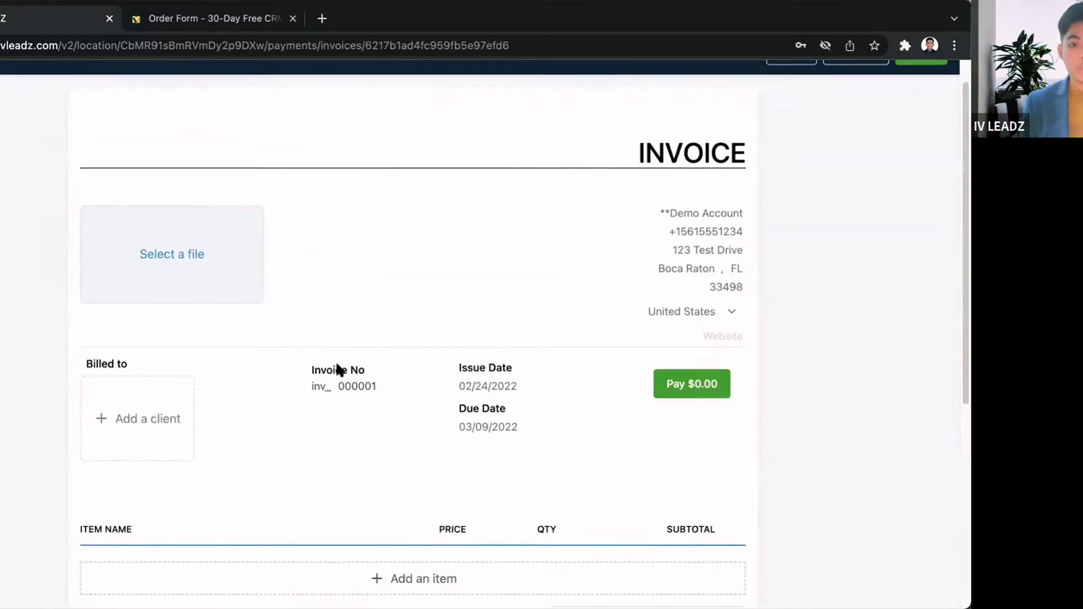
click(161, 252)
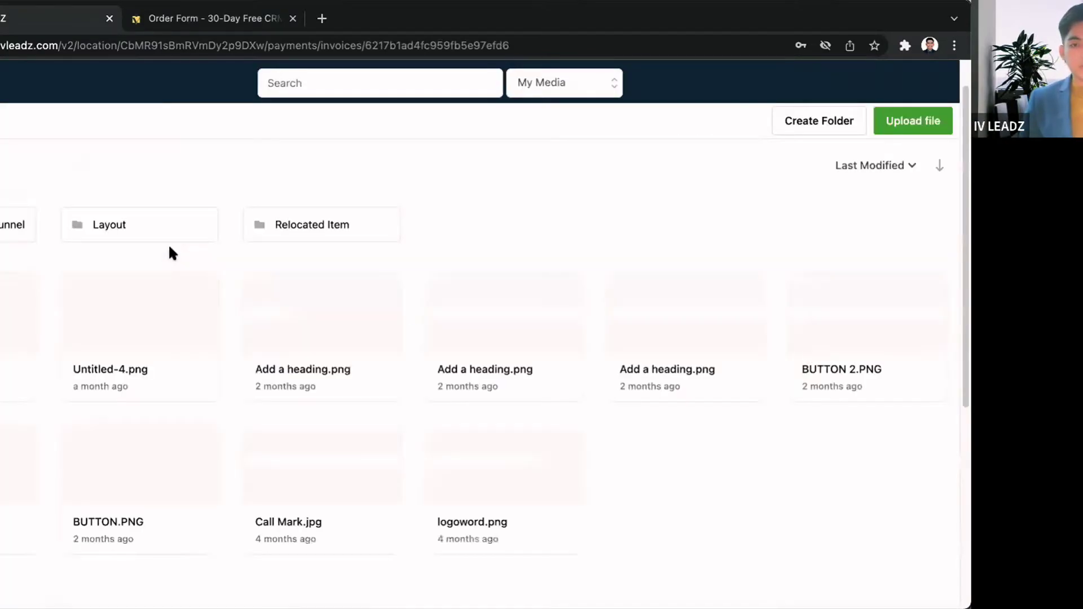
click(11, 310)
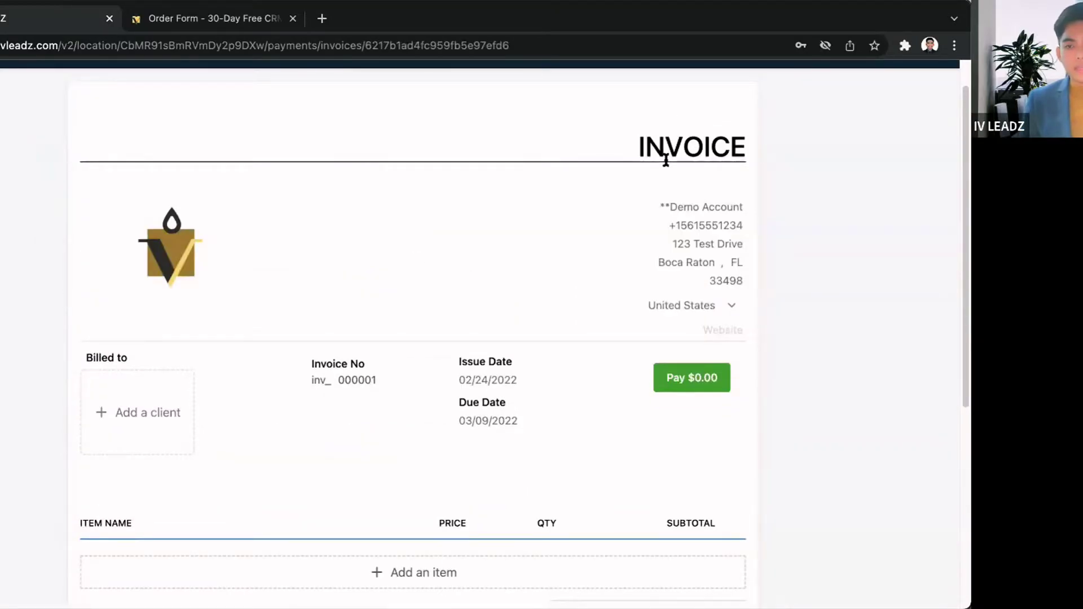
Replace the business name in the invoice's sender details with IV LEADZ LLC.
click(693, 208)
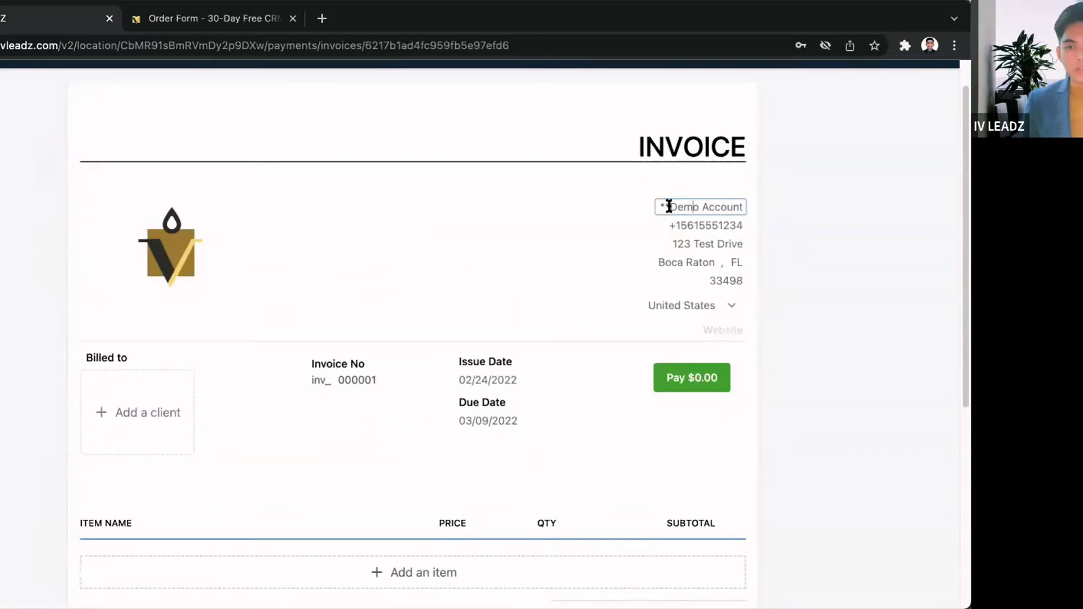
key(super+a)
text(IV LEAD)
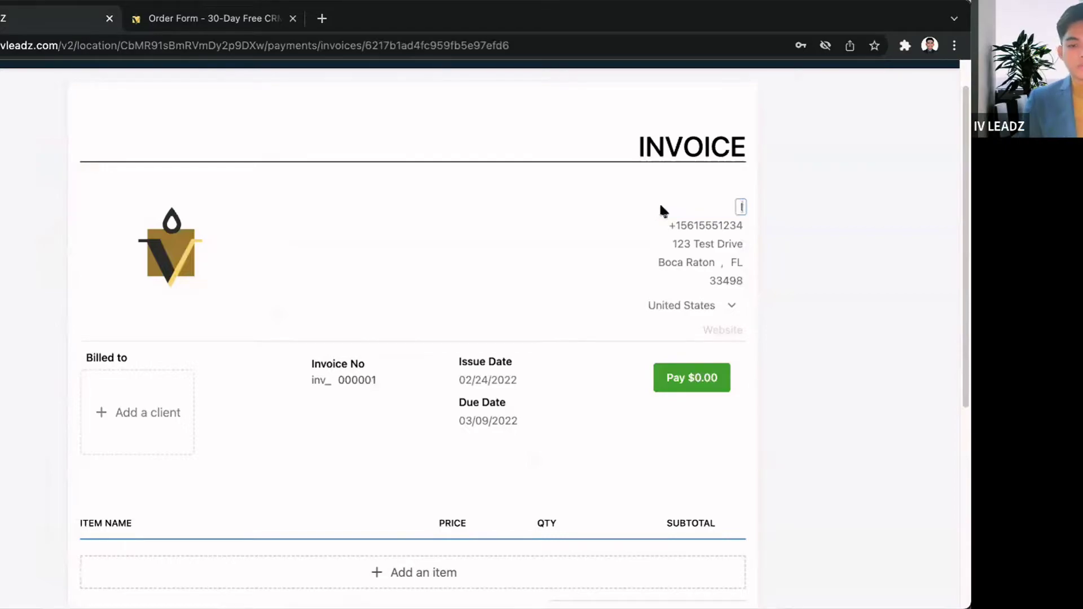
text(Z LL)
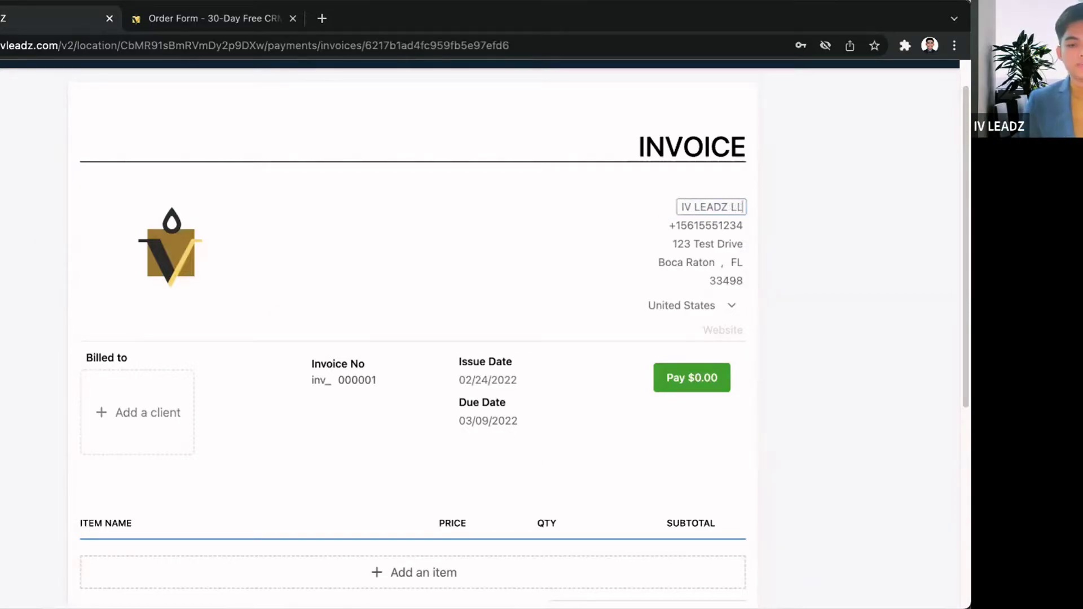
text(C.)
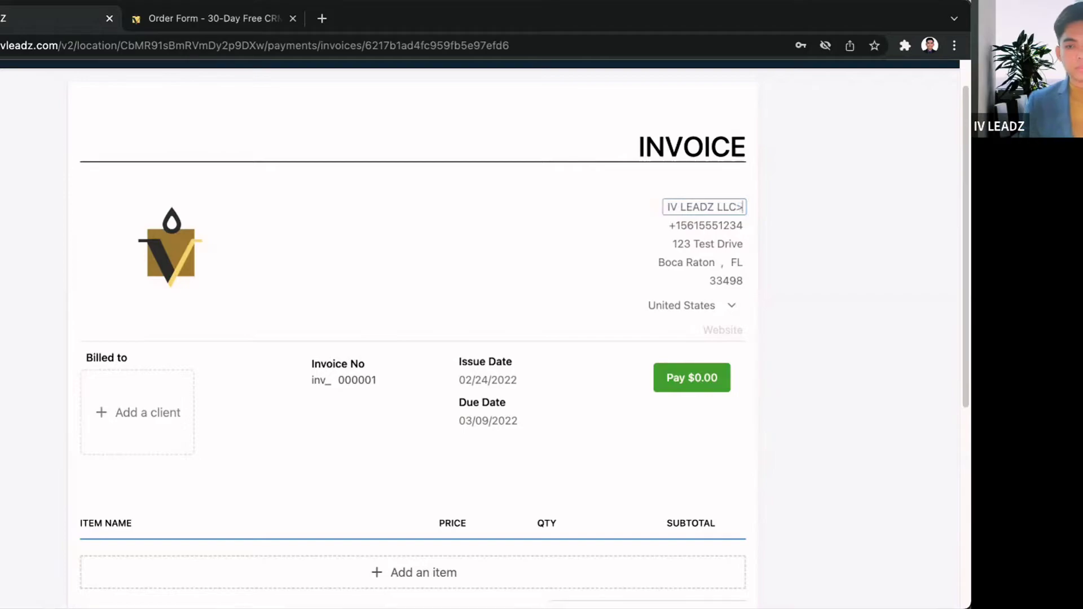
Set the website in the invoice's sender details to ivleadz.com.
scroll(654, 233, down, 1)
click(689, 198)
click(683, 212)
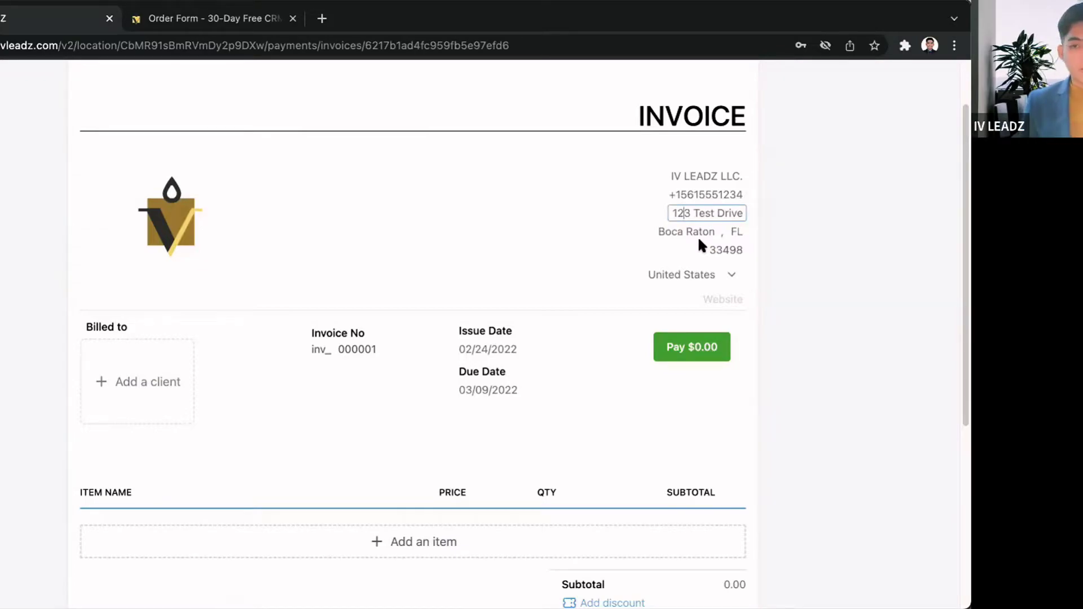
scroll(699, 244, down, 1)
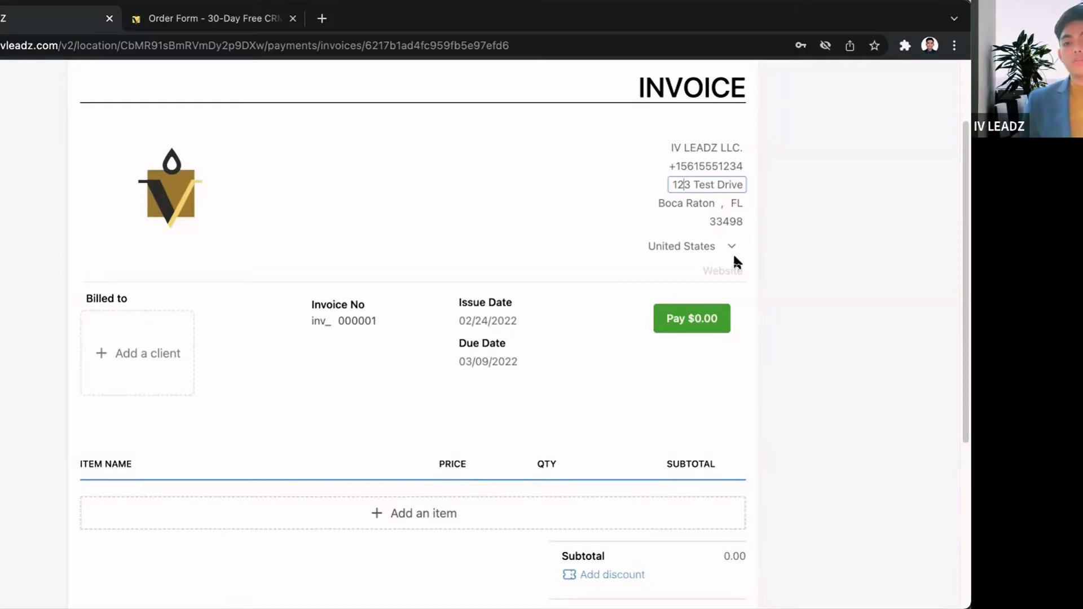
click(712, 271)
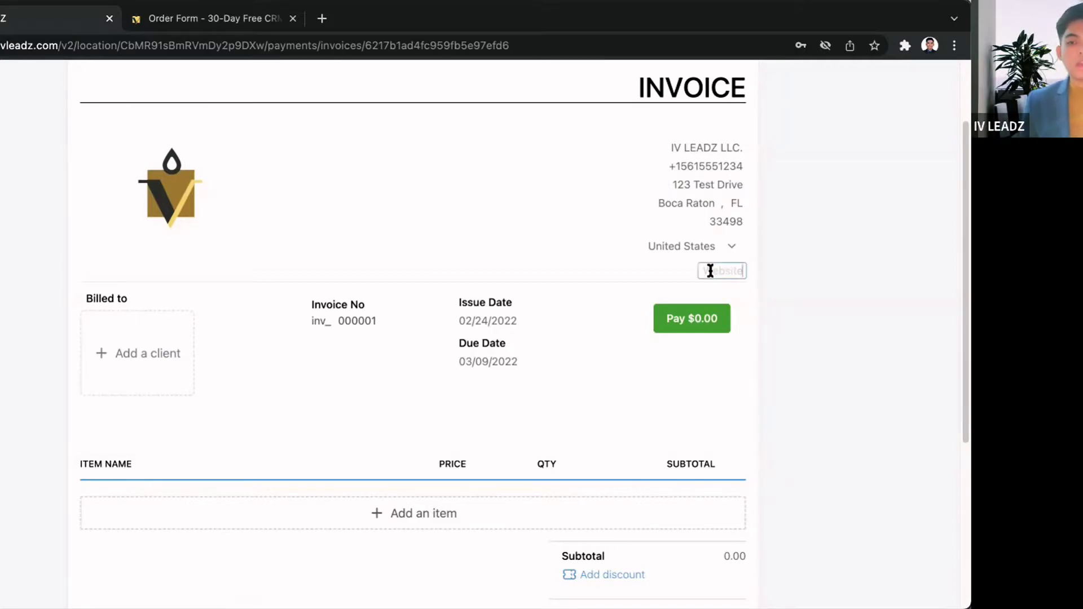
text(ivlea)
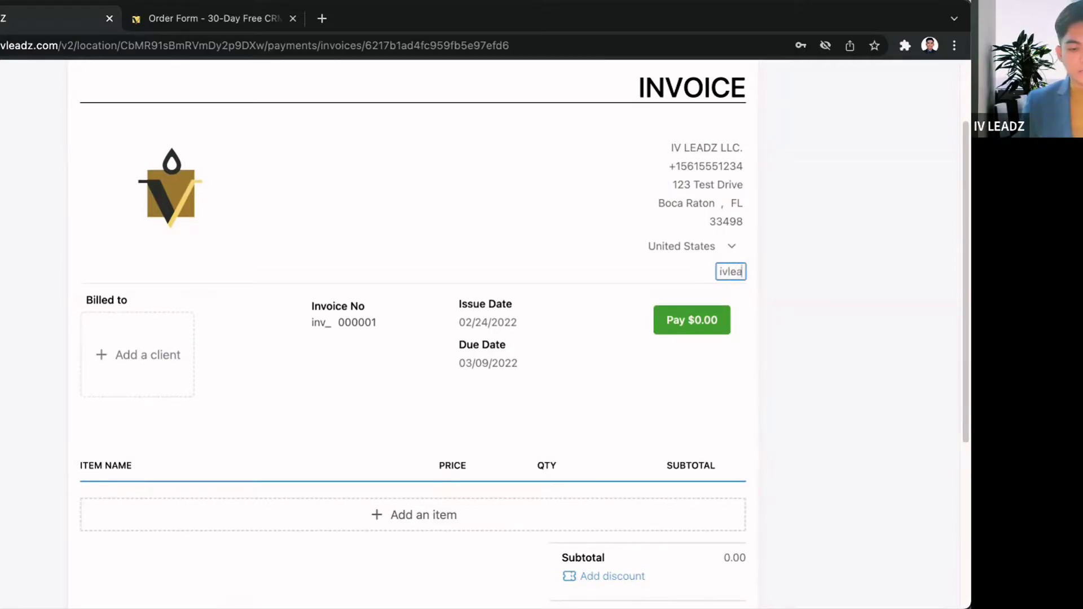
text(dz.com)
scroll(508, 282, down, 1)
click(578, 365)
scroll(577, 365, up, 3)
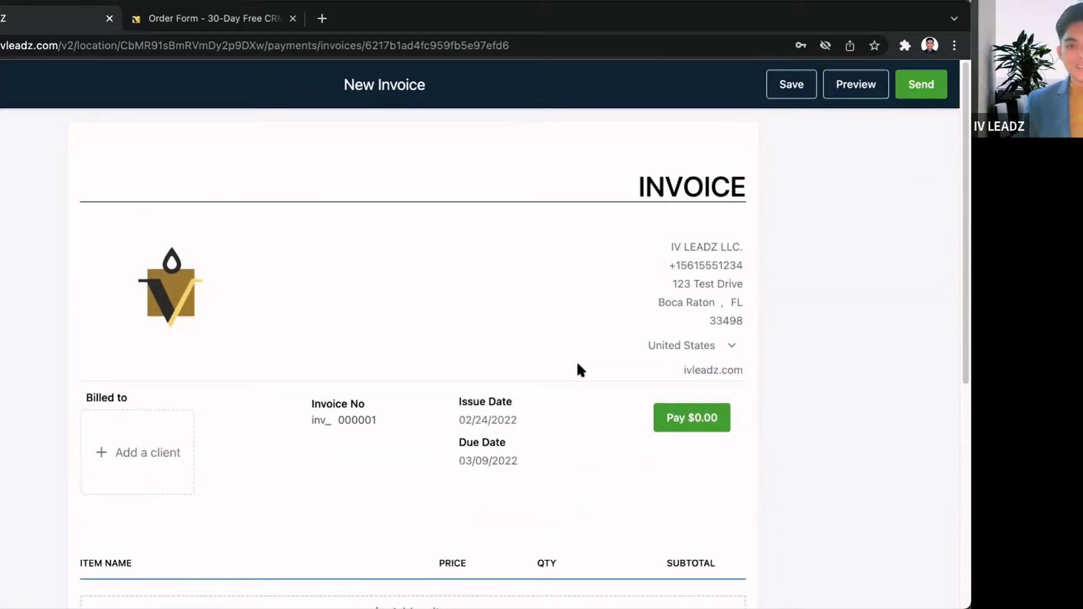
scroll(578, 366, down, 1)
scroll(578, 365, down, 2)
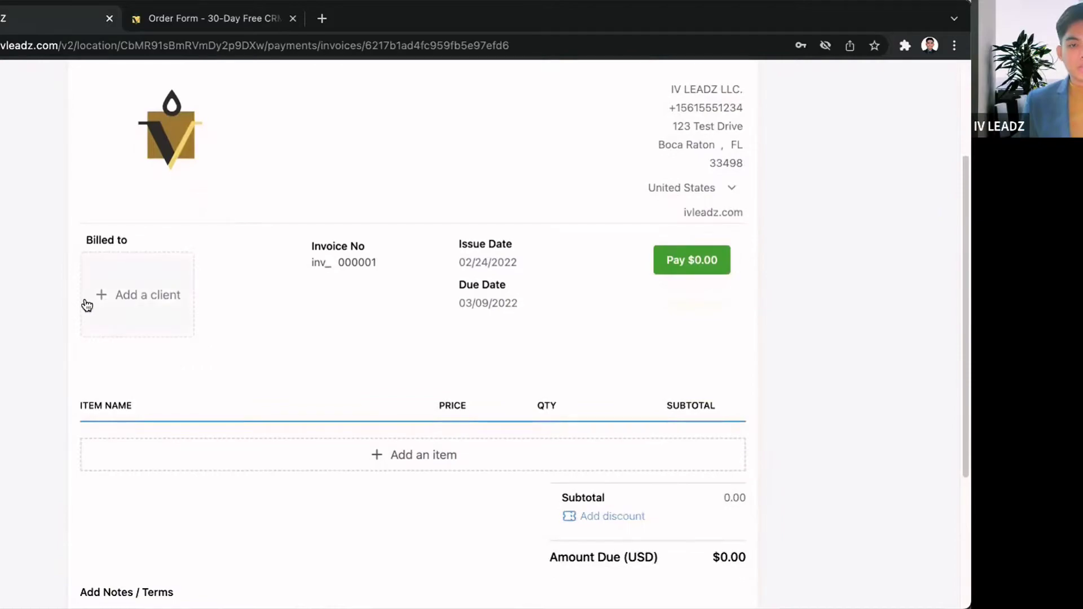
click(116, 317)
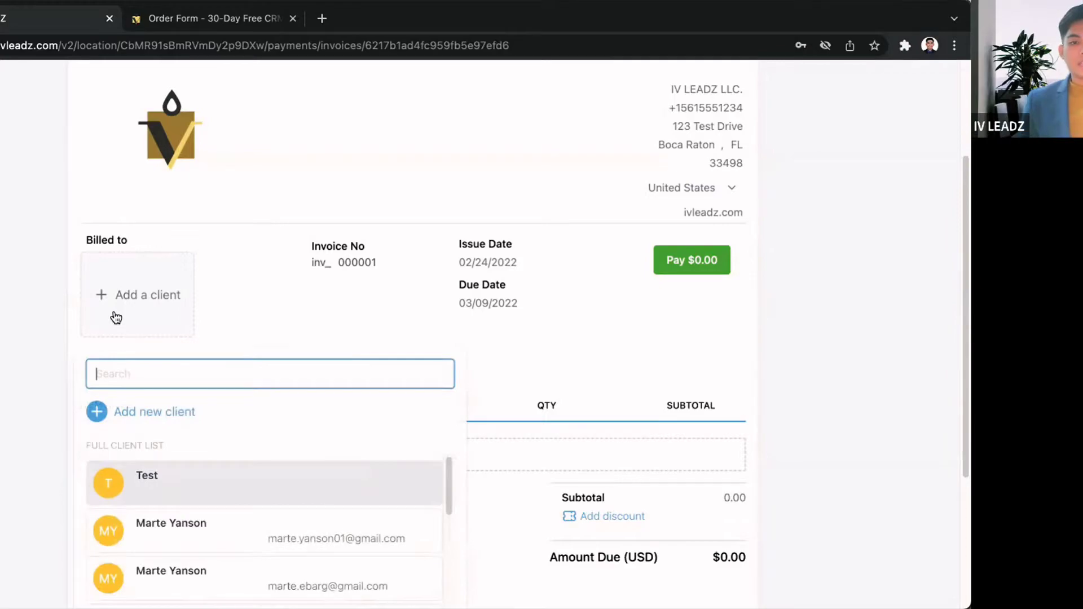
click(283, 281)
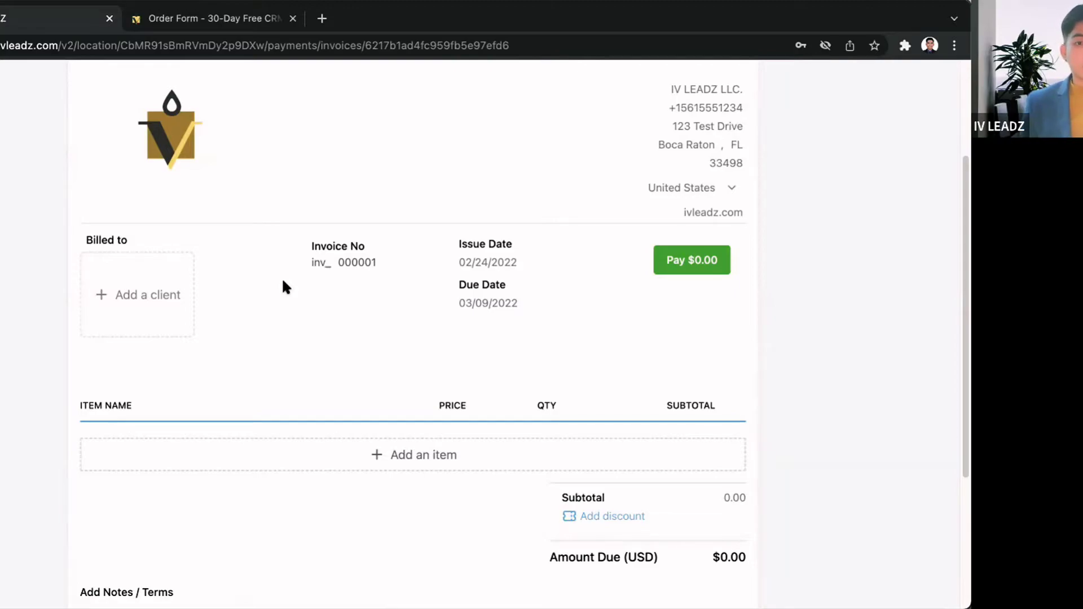
Bill the invoice to the existing client Testing from the full client list.
scroll(271, 288, down, 1)
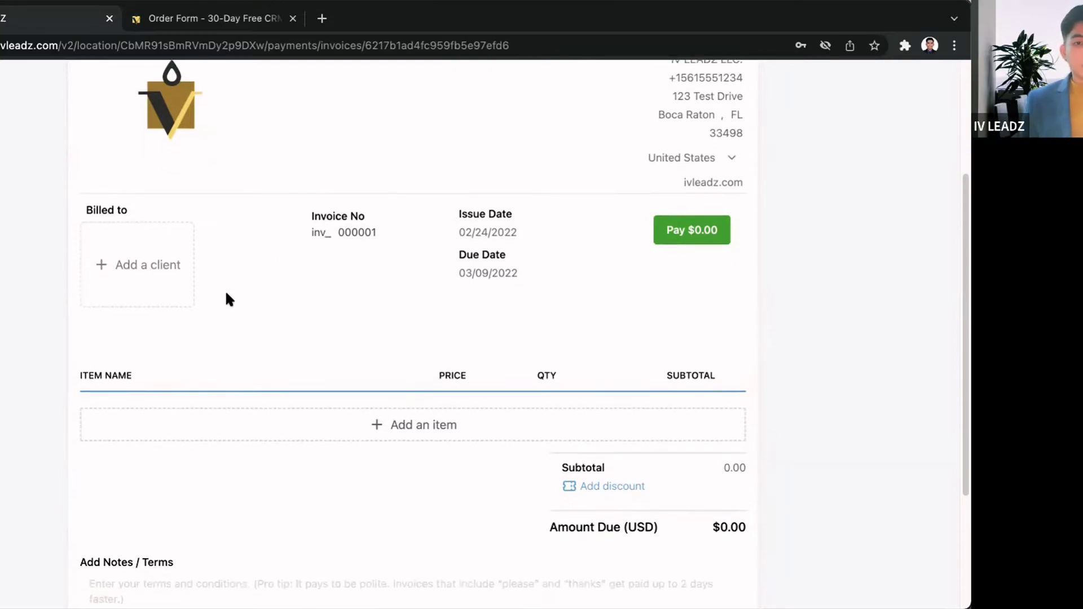
click(142, 258)
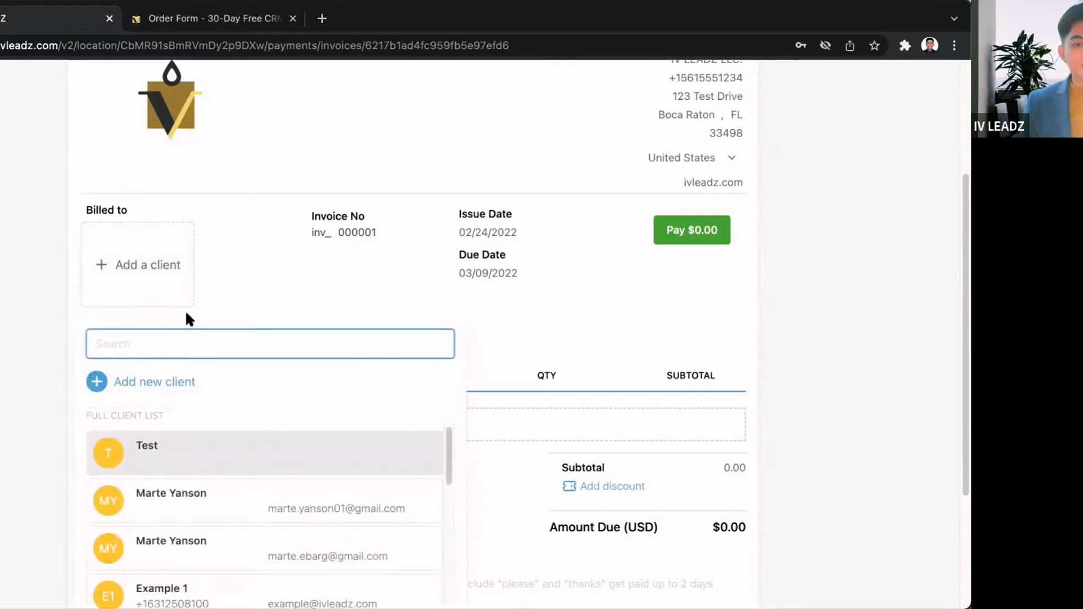
scroll(186, 249, down, 2)
scroll(266, 477, down, 5)
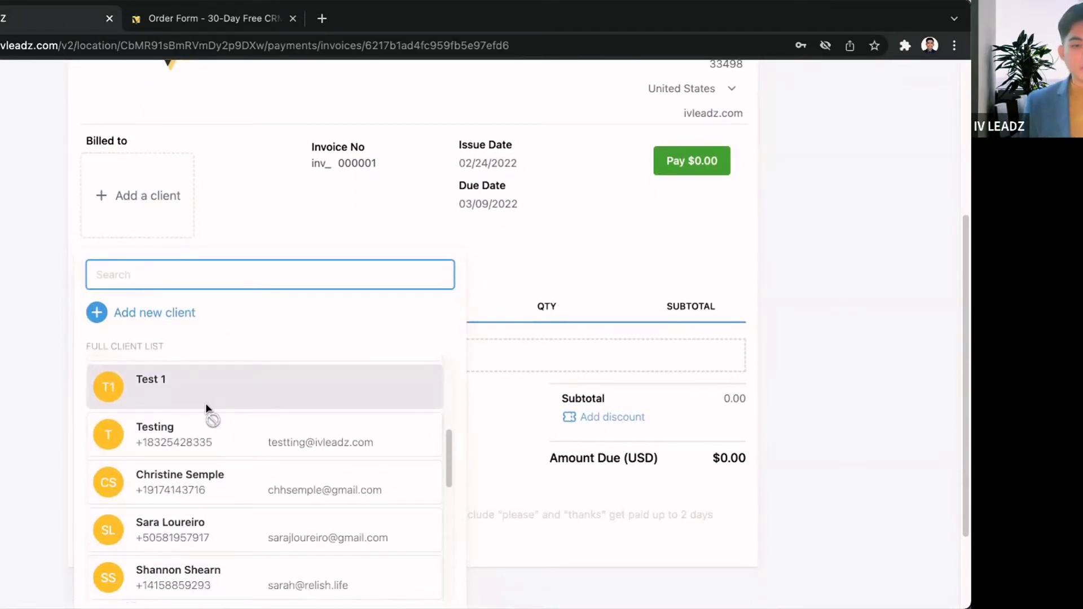
click(225, 442)
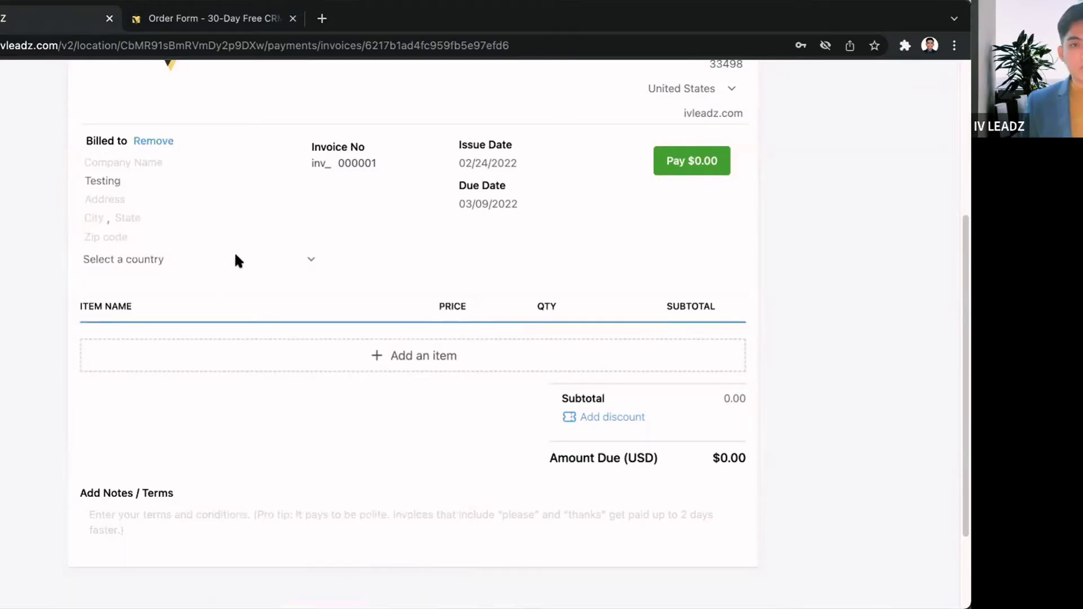
scroll(235, 258, up, 3)
click(131, 270)
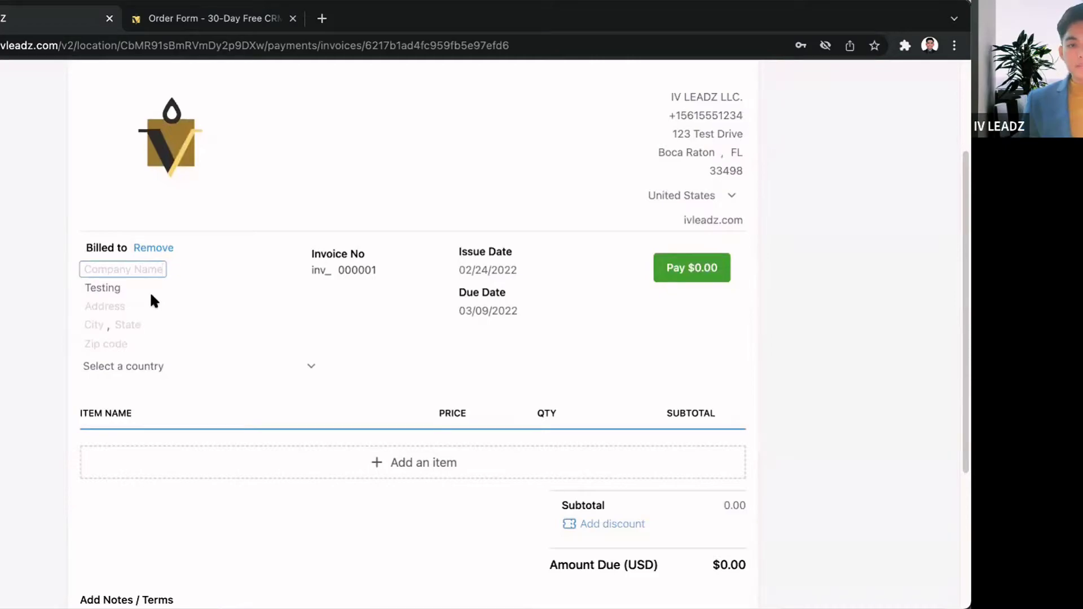
scroll(150, 294, down, 1)
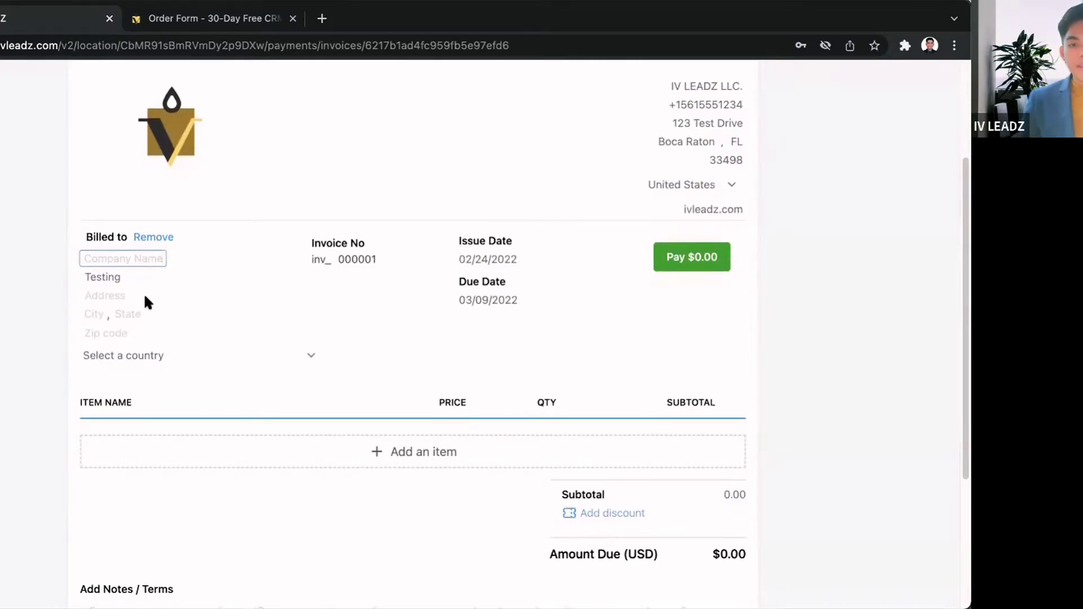
scroll(290, 322, down, 1)
click(777, 175)
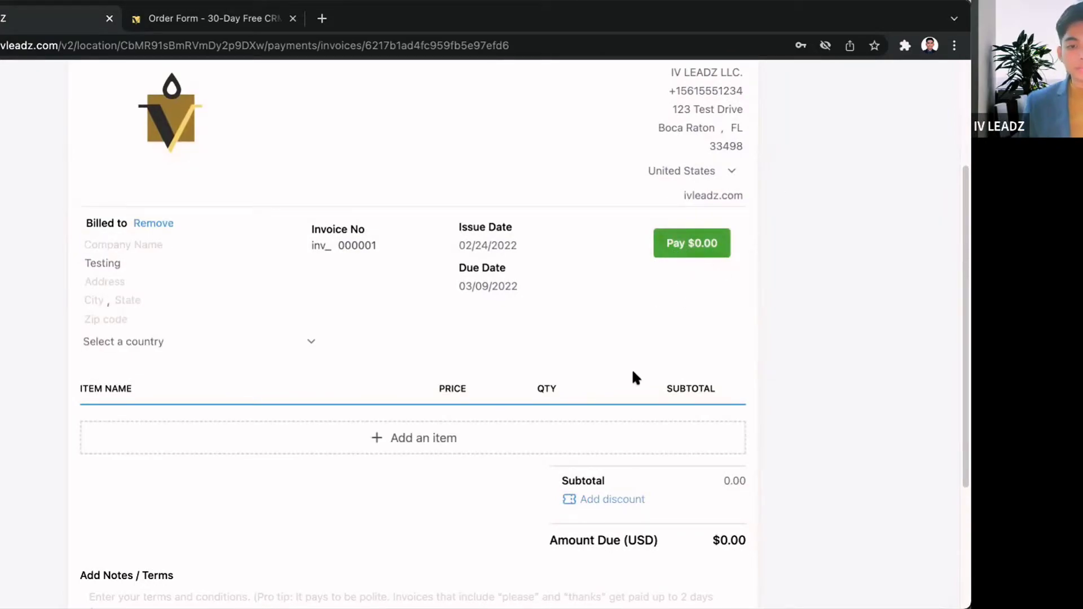
Add the product 1:1 Coaching with the 1:1 Coaching price as an invoice item and save it.
scroll(634, 375, down, 3)
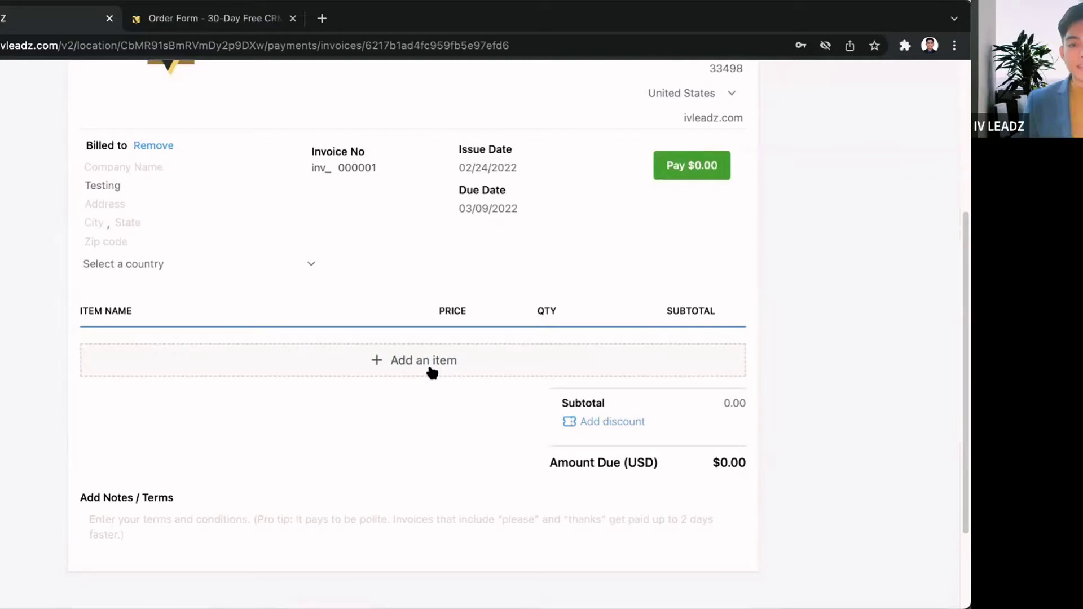
click(432, 372)
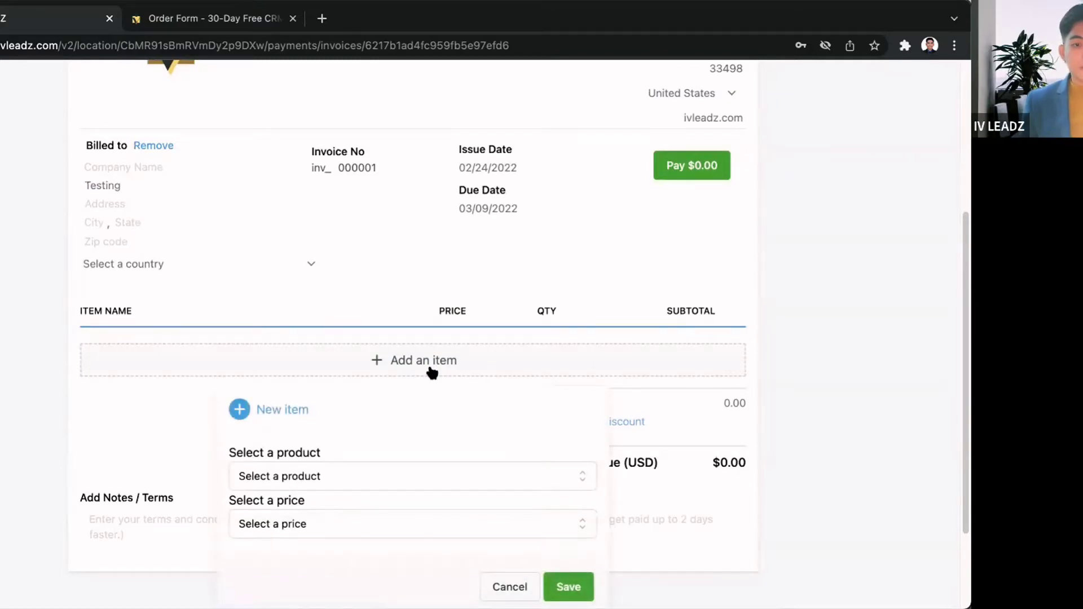
scroll(398, 406, down, 2)
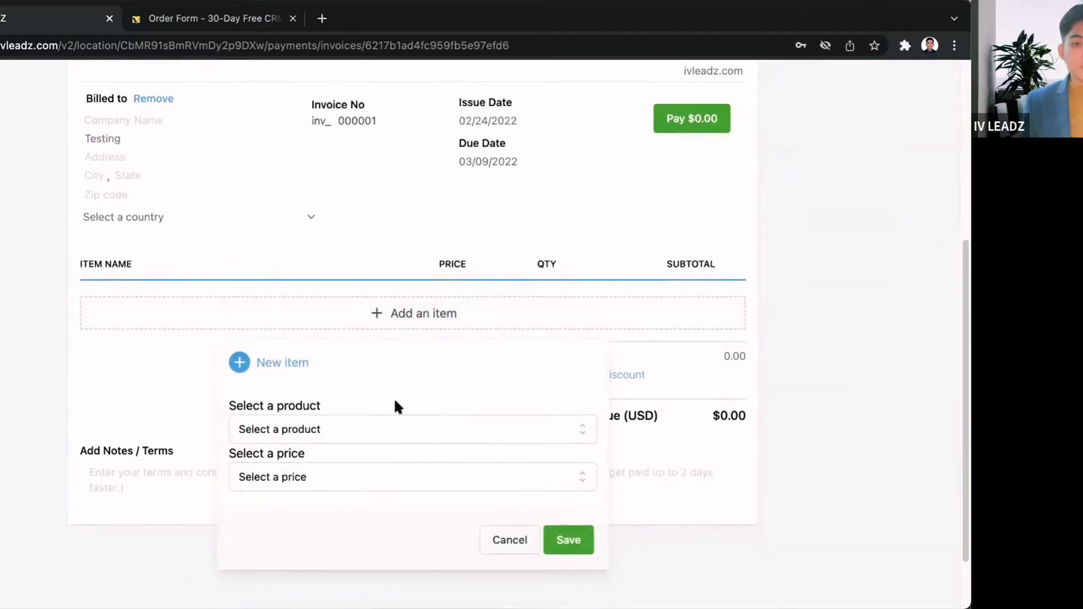
click(307, 432)
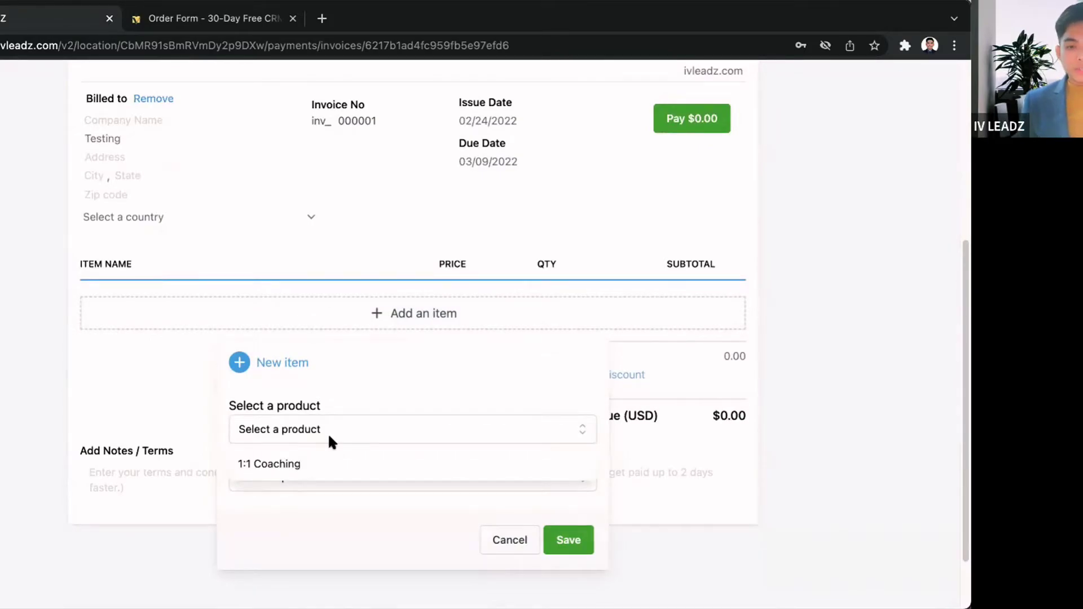
click(283, 464)
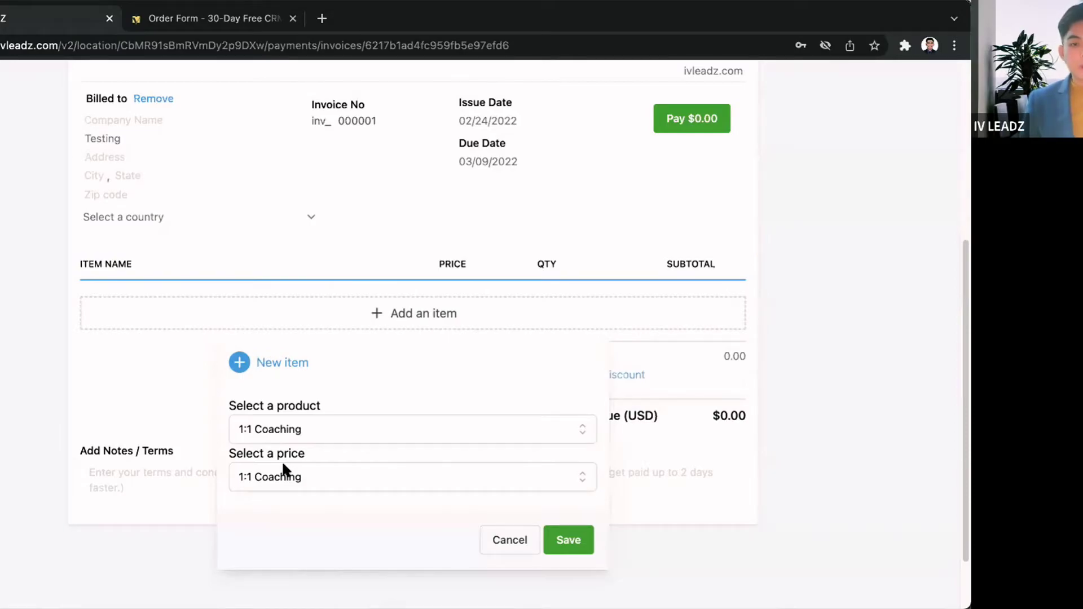
click(563, 533)
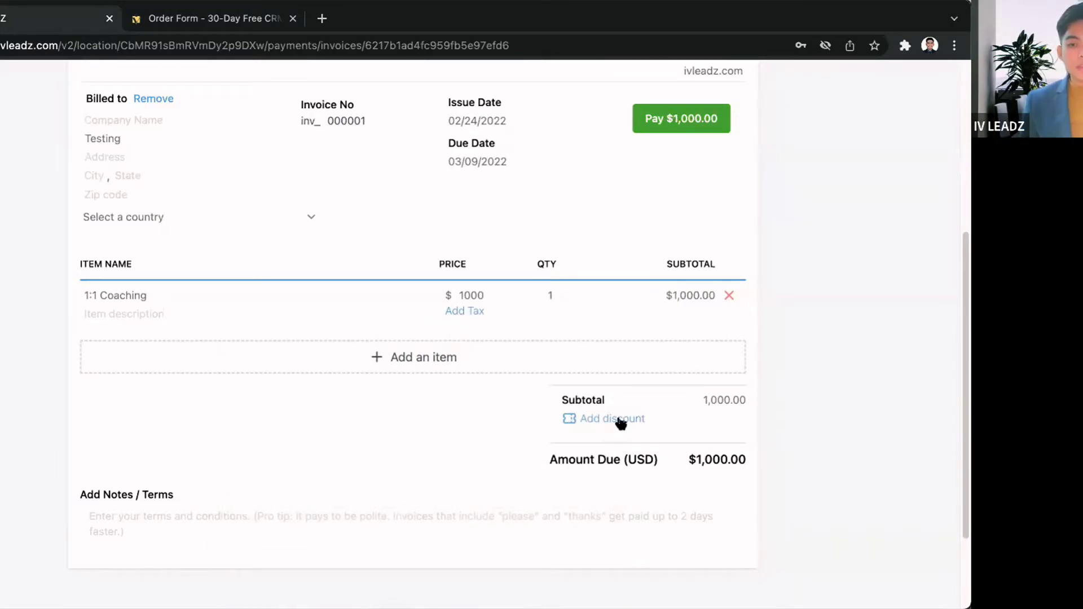
Review the whole invoice, from the totals and notes up to the header and billing details.
scroll(620, 421, down, 2)
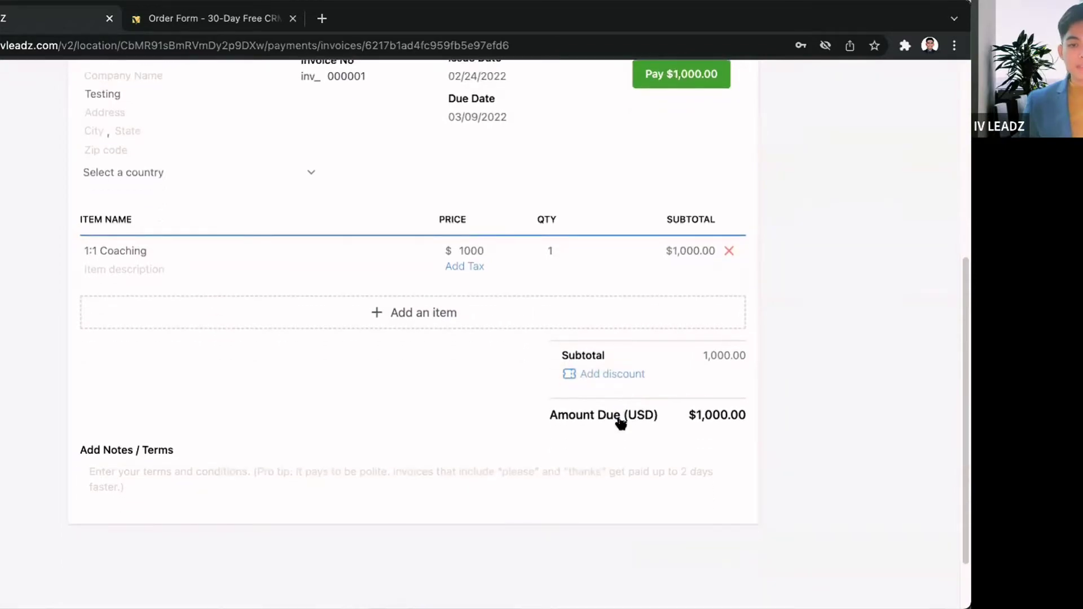
scroll(620, 421, up, 3)
scroll(305, 566, down, 1)
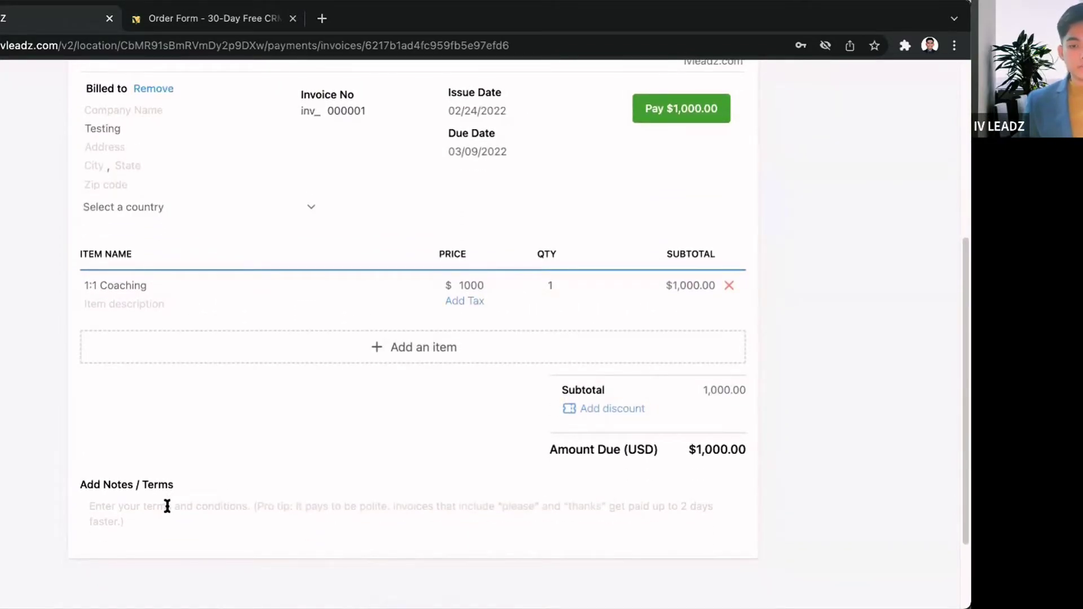
scroll(167, 506, up, 3)
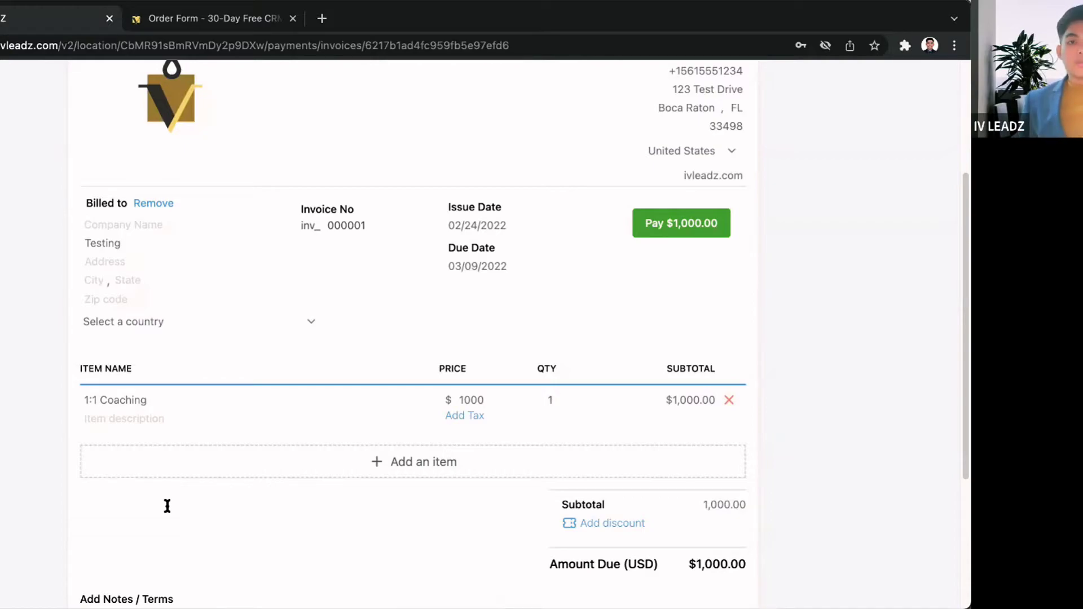
scroll(167, 506, up, 5)
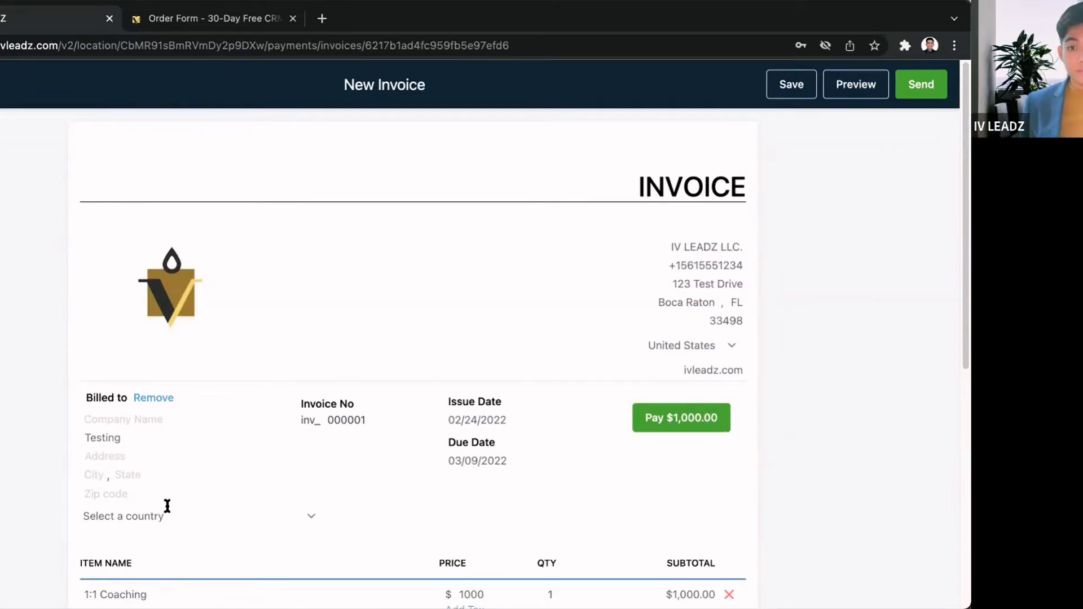
scroll(167, 506, down, 6)
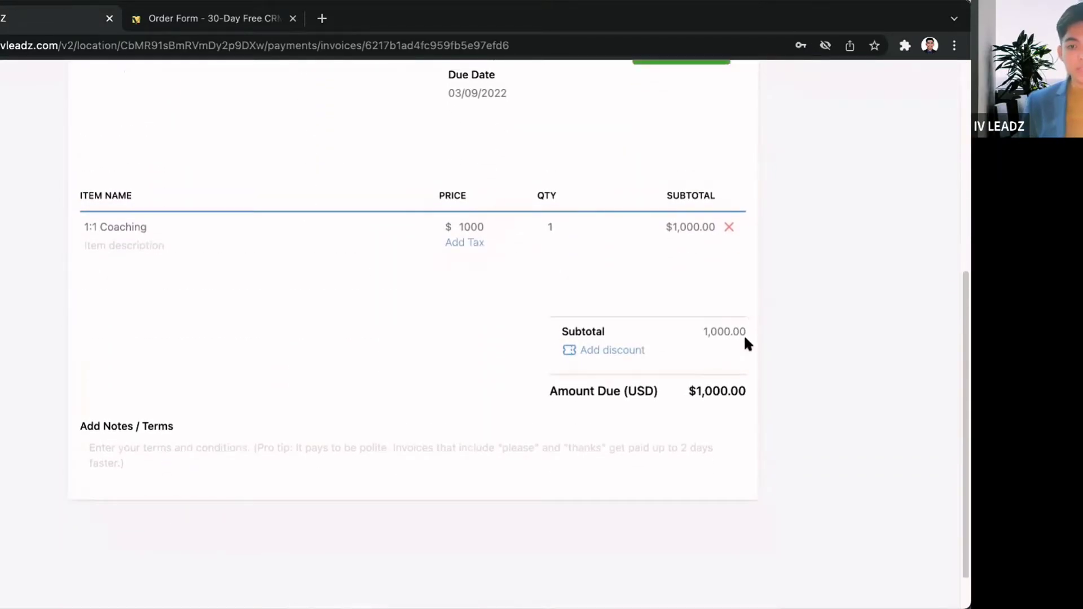
scroll(620, 361, up, 6)
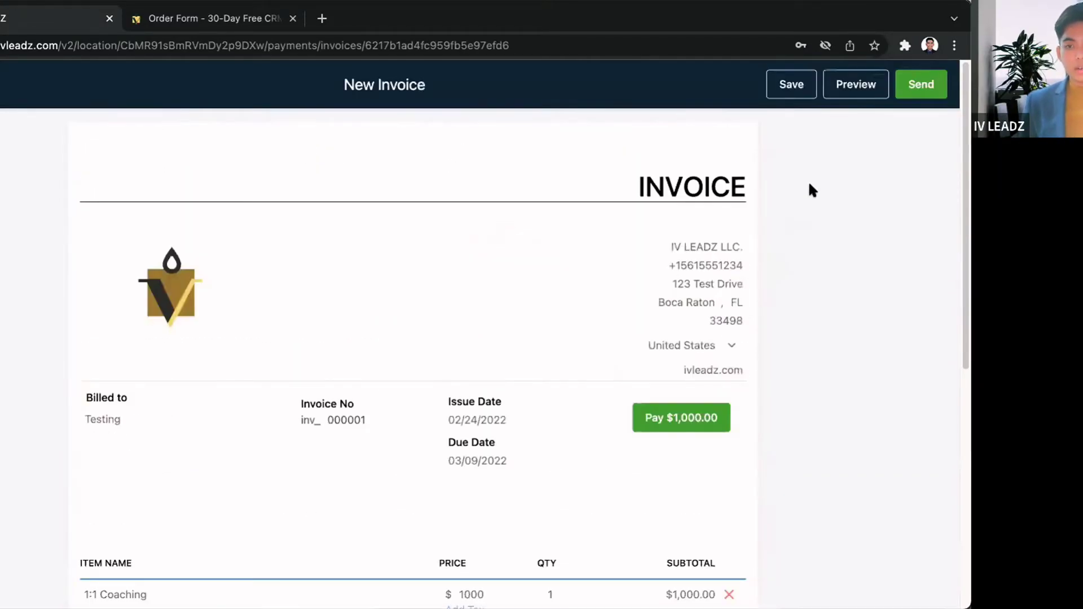
Save the invoice and check the billed client's contact details in its preview.
click(872, 90)
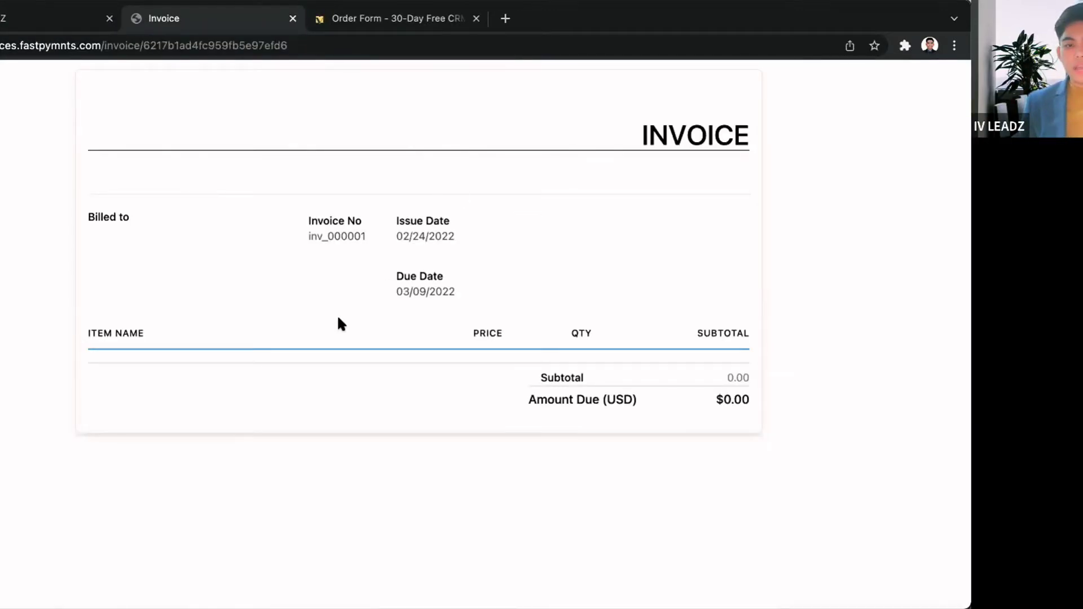
click(22, 16)
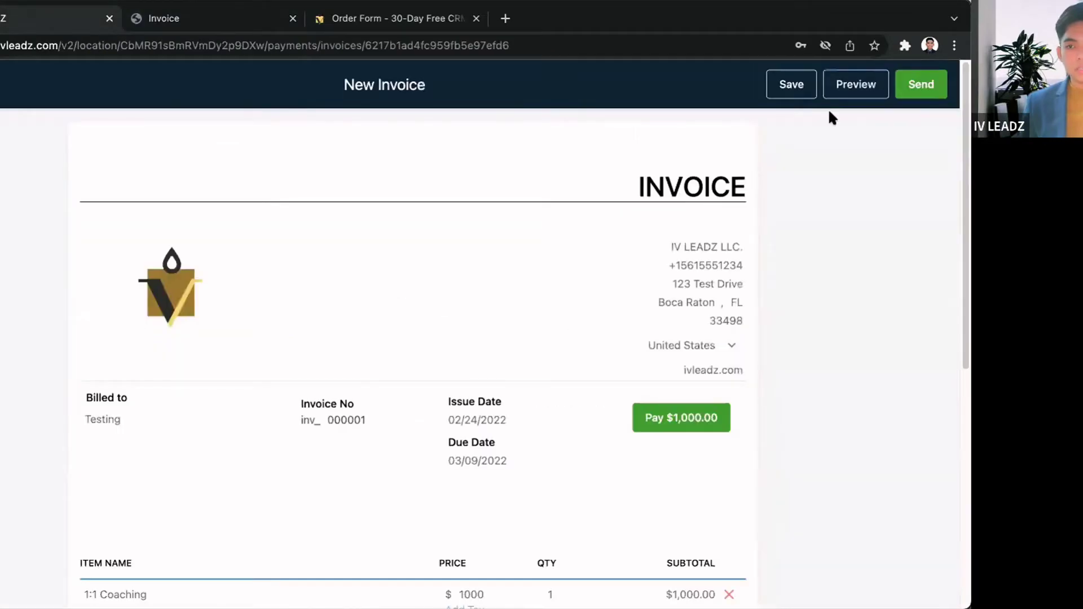
click(787, 94)
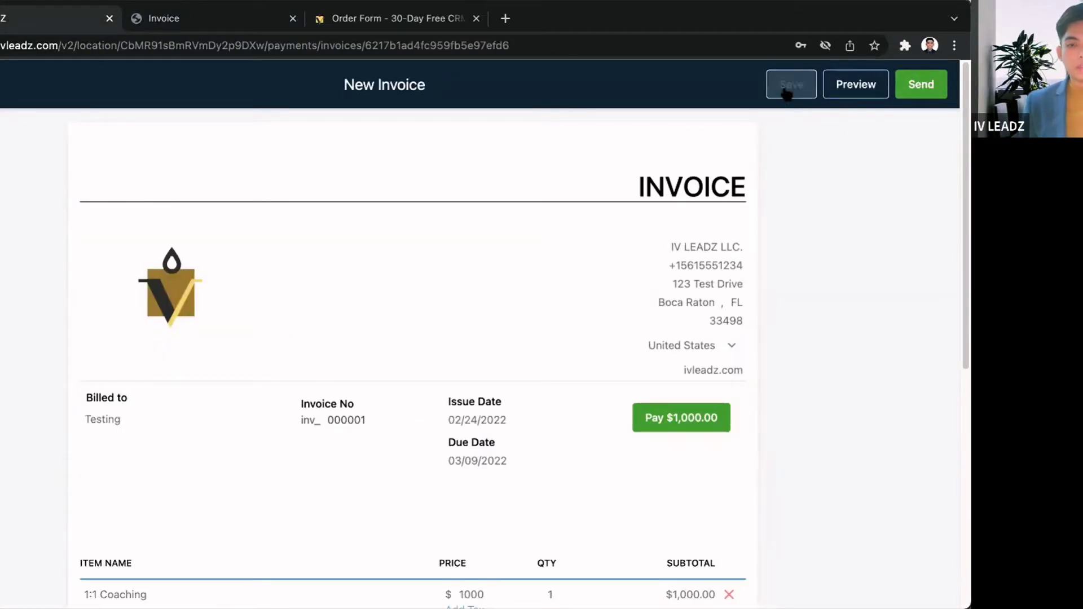
click(860, 94)
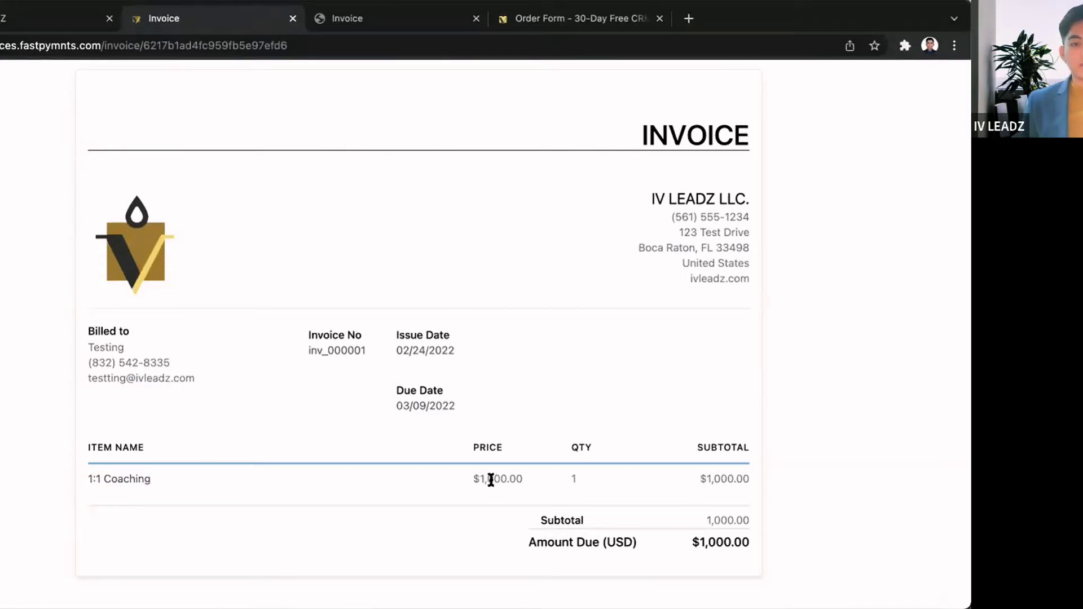
drag(84, 341, 111, 360)
click(220, 378)
click(155, 367)
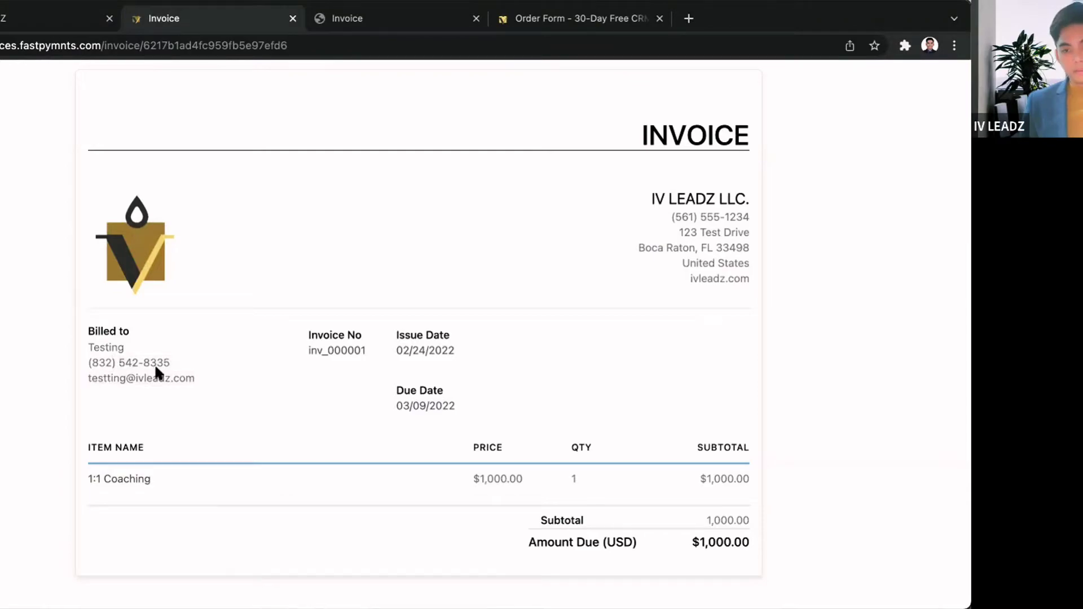
Send the invoice to the client by Email only, with the payment mode set to Live.
click(23, 18)
click(922, 86)
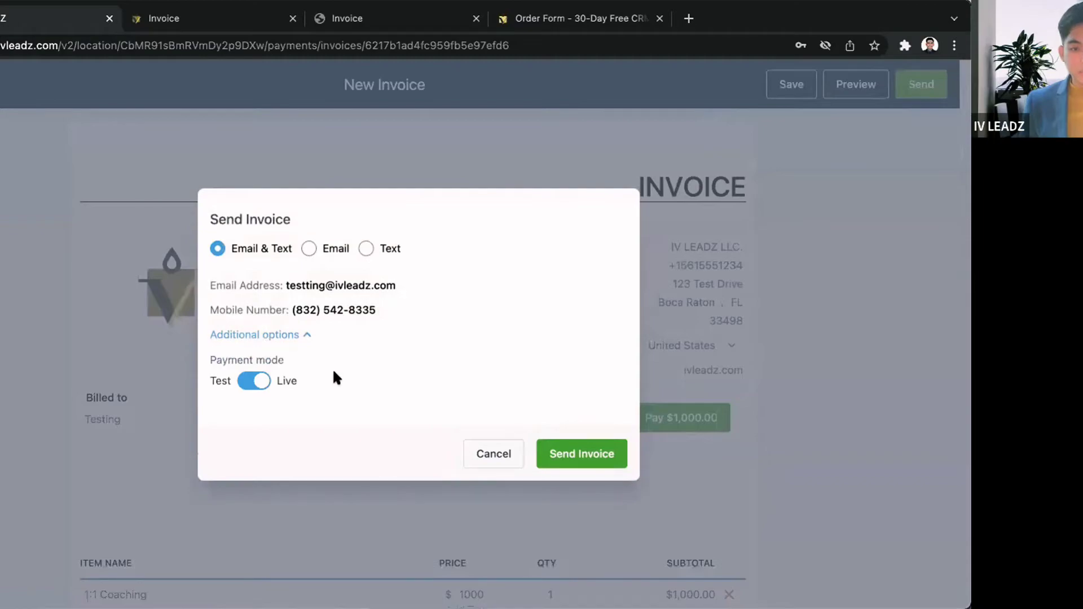
click(252, 384)
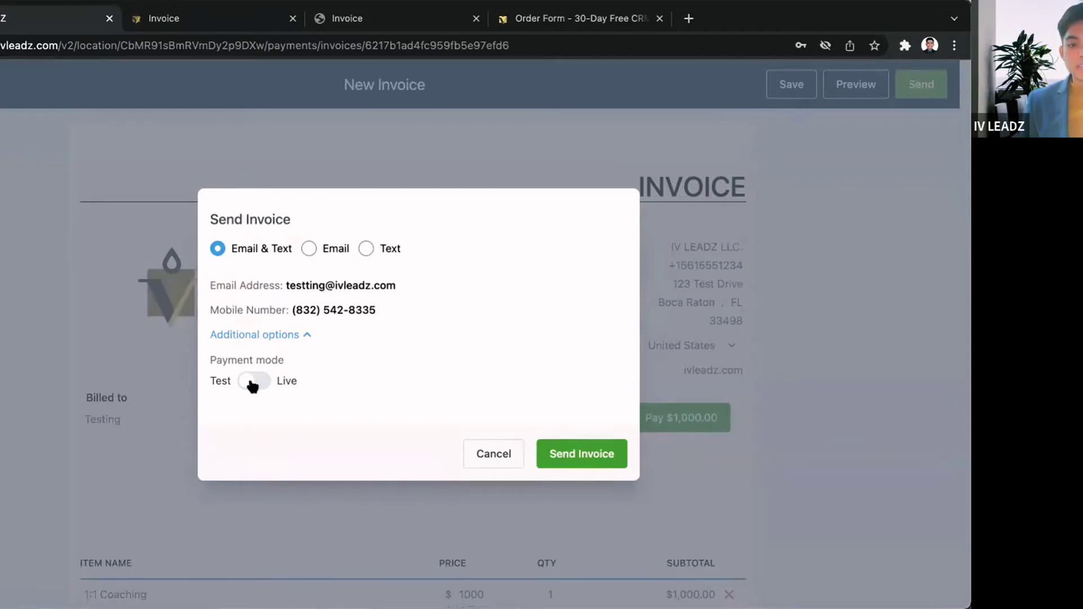
click(179, 18)
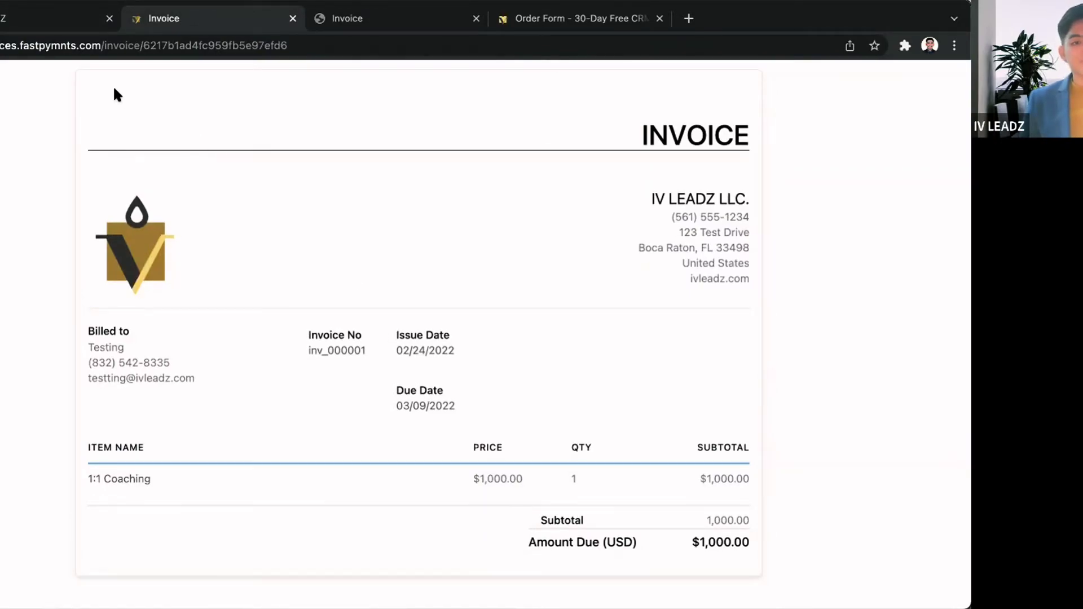
click(41, 25)
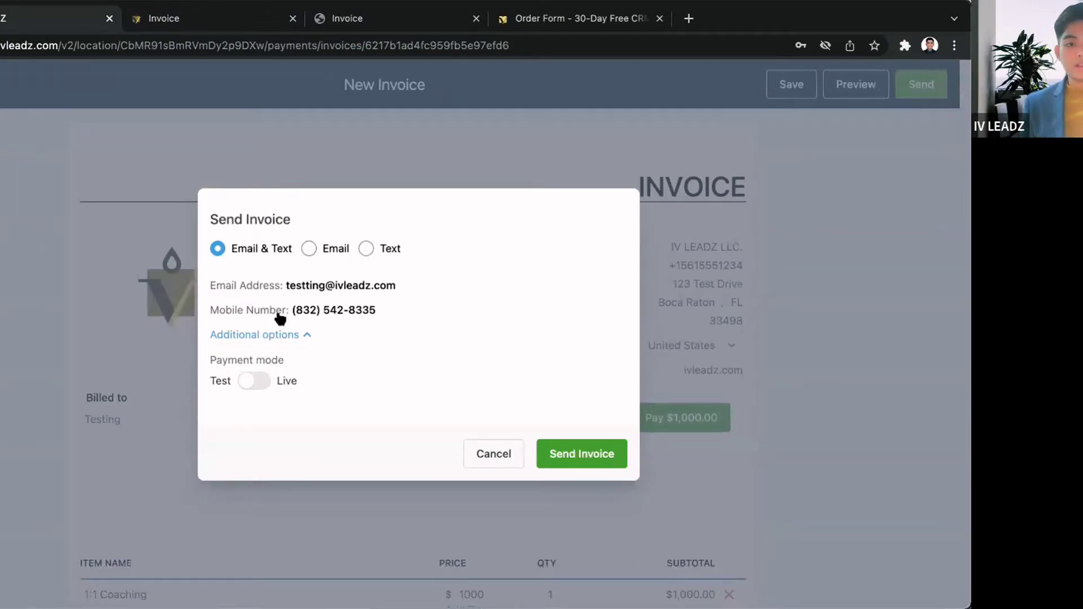
click(253, 381)
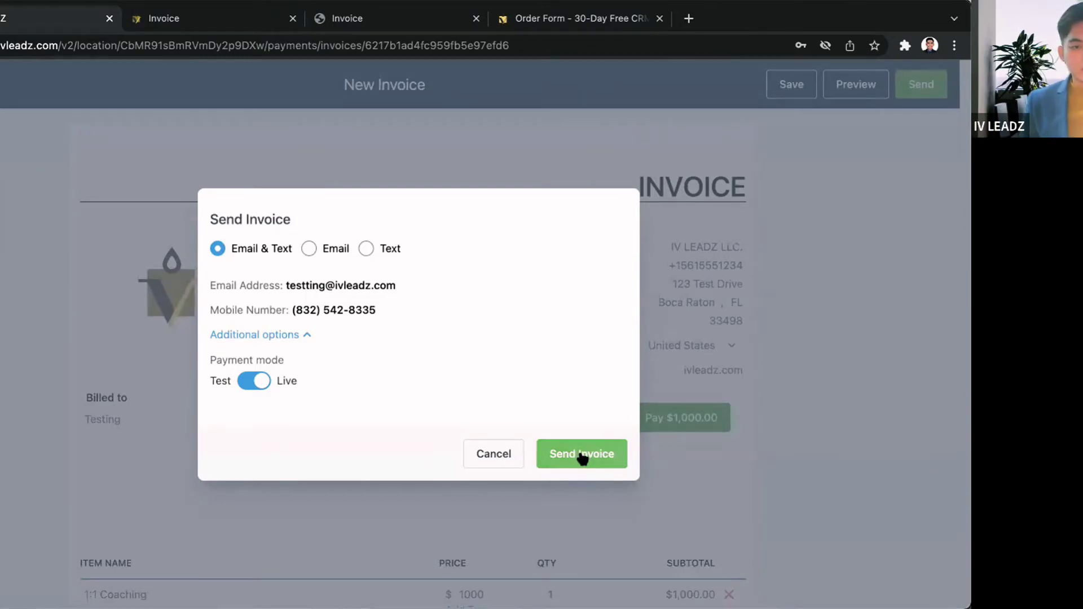
click(309, 248)
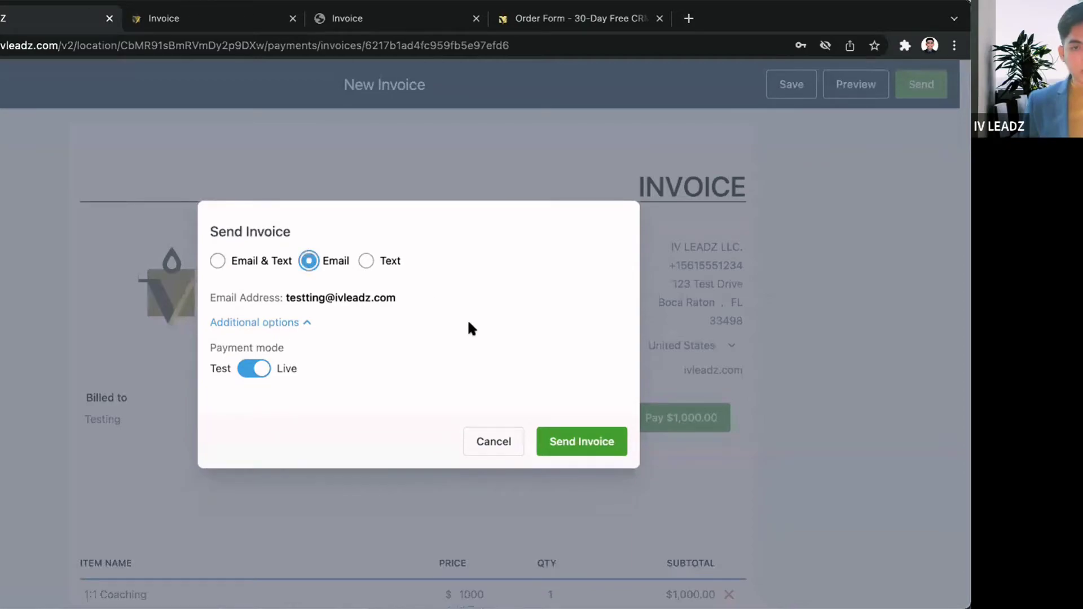
click(575, 441)
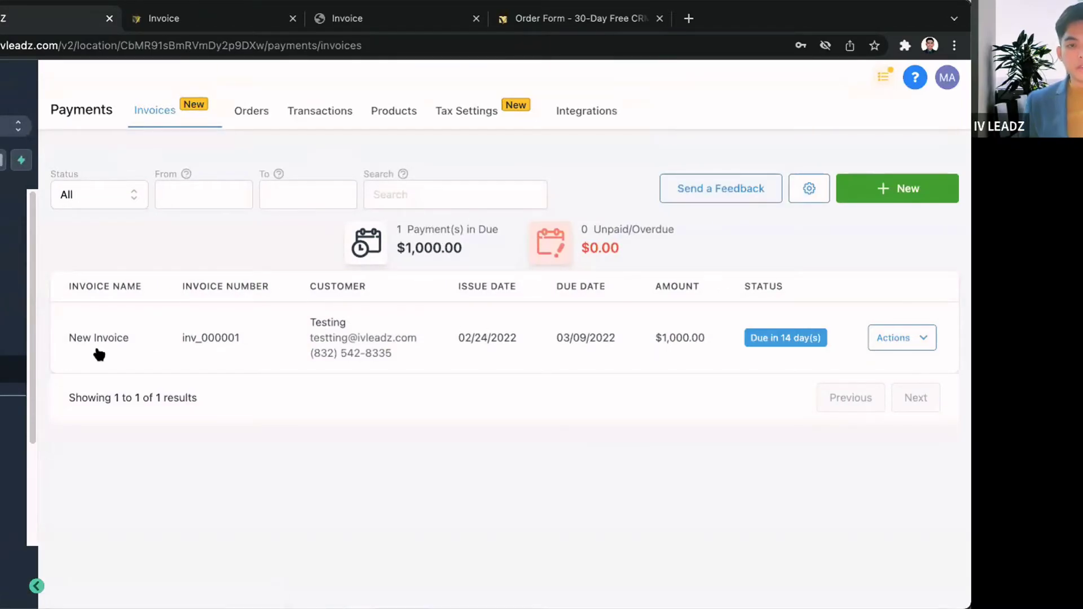
Show all conversations and examine the invoice email in the Testing contact's thread.
scroll(97, 352, up, 1)
scroll(99, 353, down, 2)
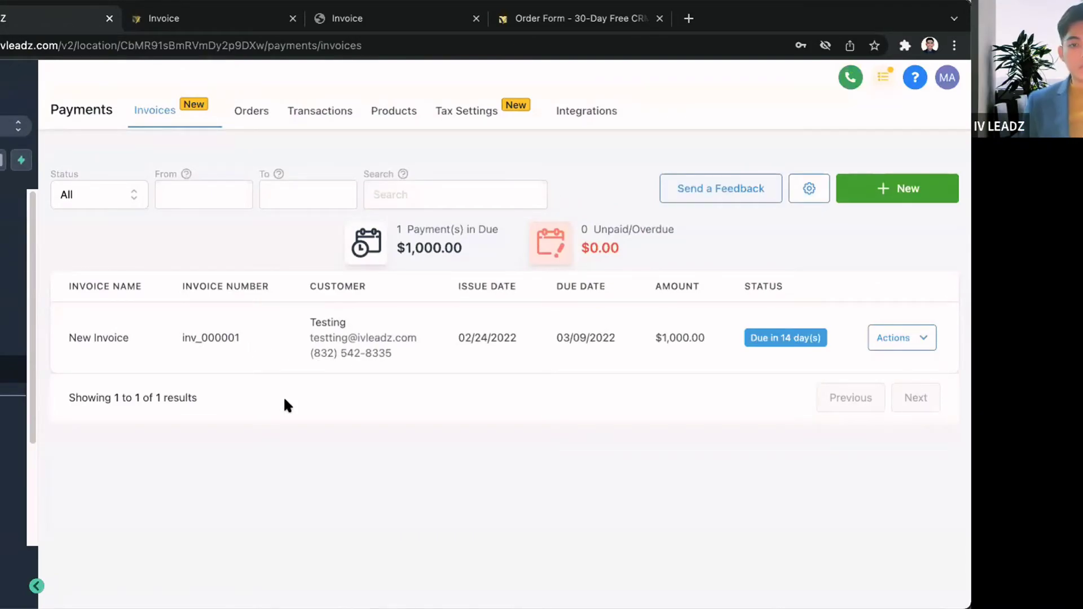
scroll(686, 238, up, 5)
scroll(685, 238, down, 5)
click(11, 258)
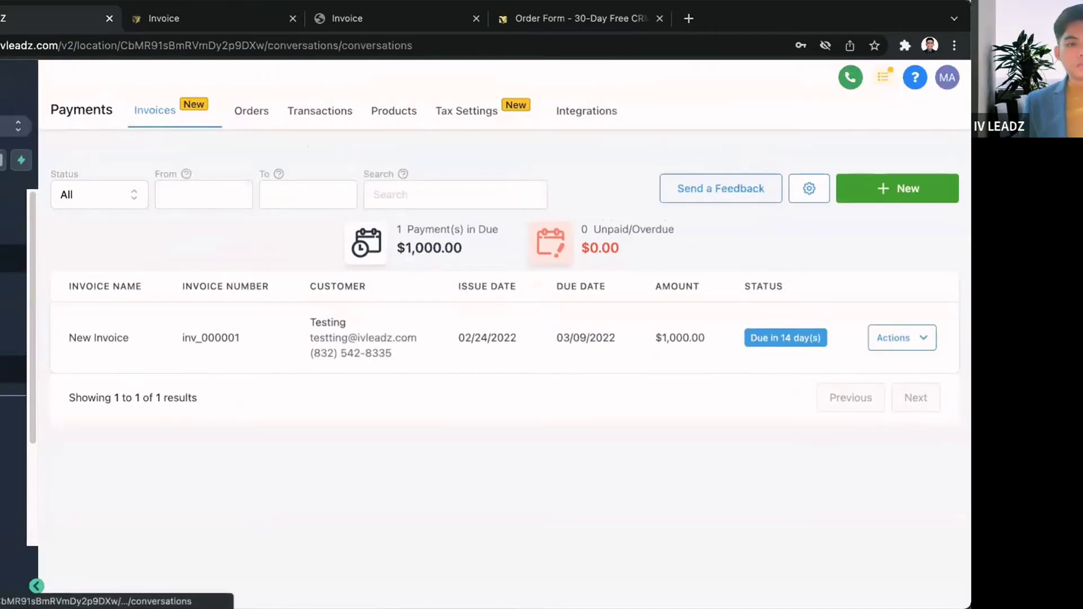
click(192, 151)
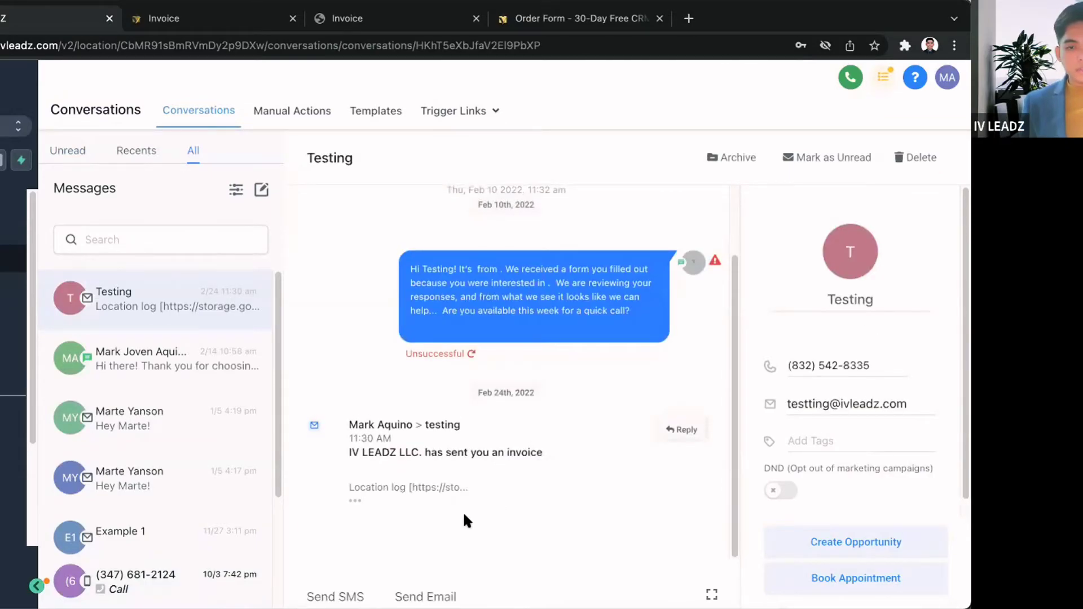
scroll(464, 515, up, 5)
scroll(464, 515, down, 2)
scroll(464, 515, right, 2)
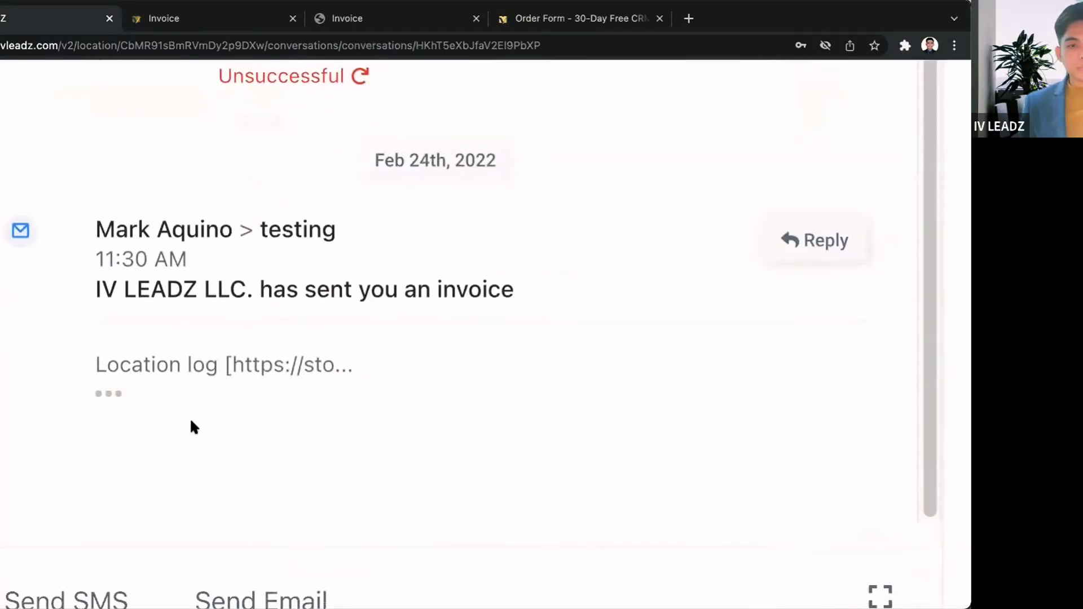
Expand the invoice email in the Testing thread and read it through to the sign-off.
click(99, 394)
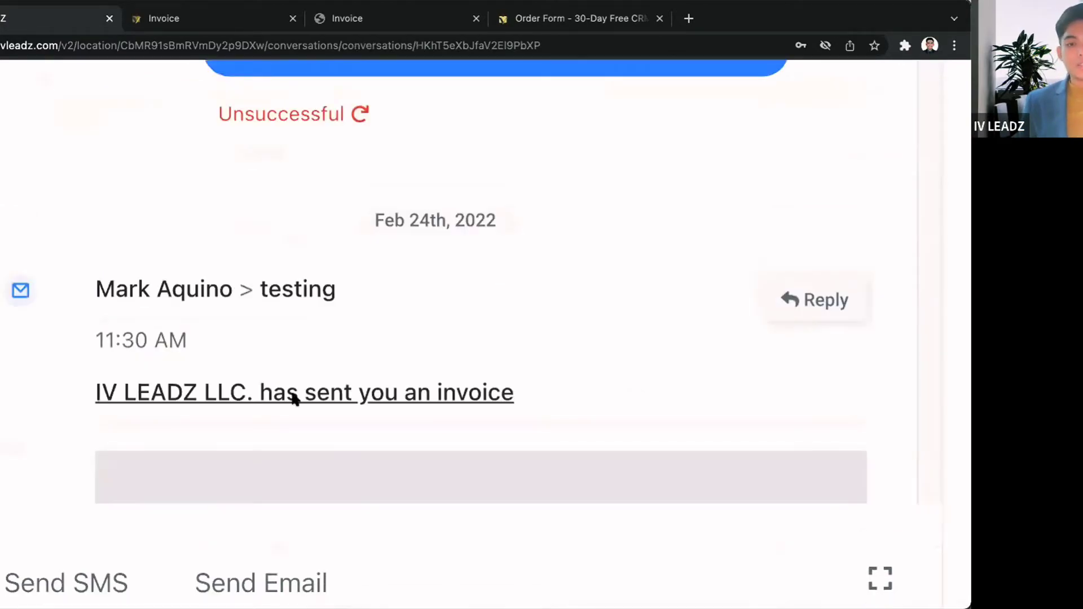
scroll(290, 390, down, 5)
scroll(292, 394, down, 10)
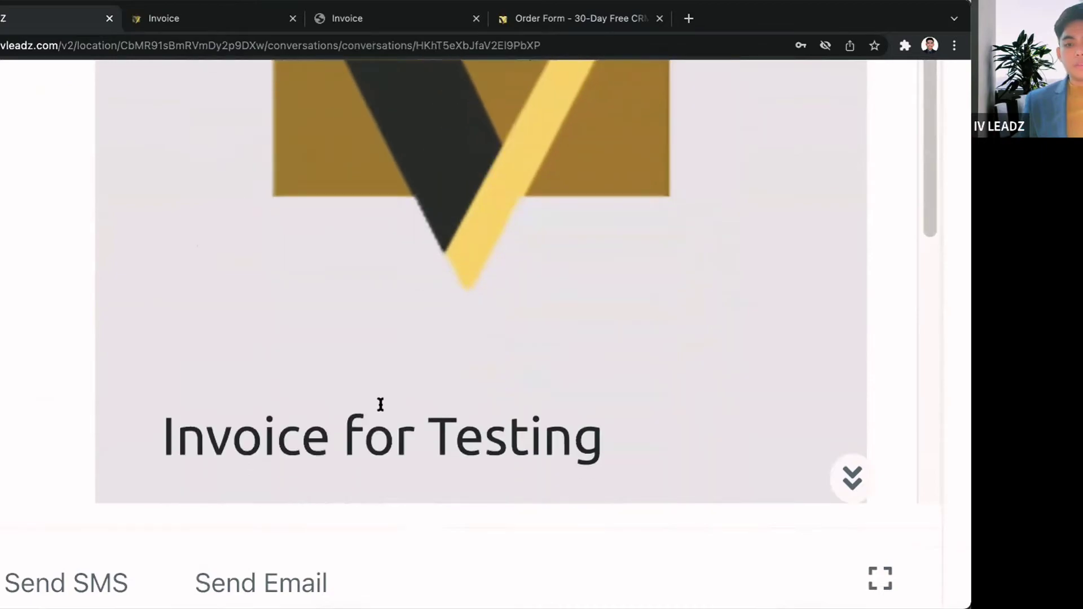
scroll(381, 407, down, 5)
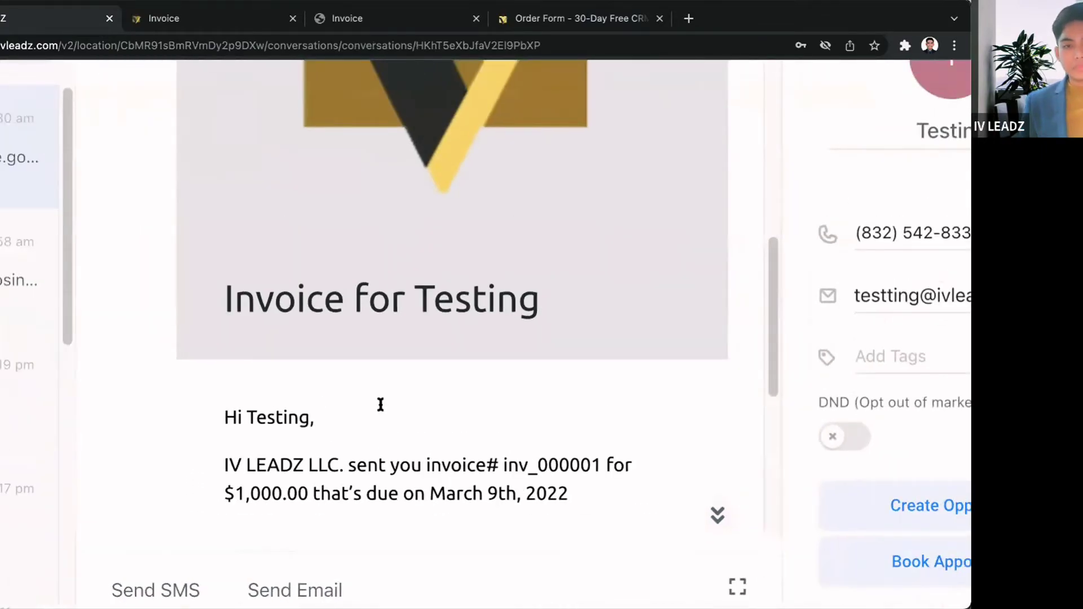
scroll(380, 405, down, 4)
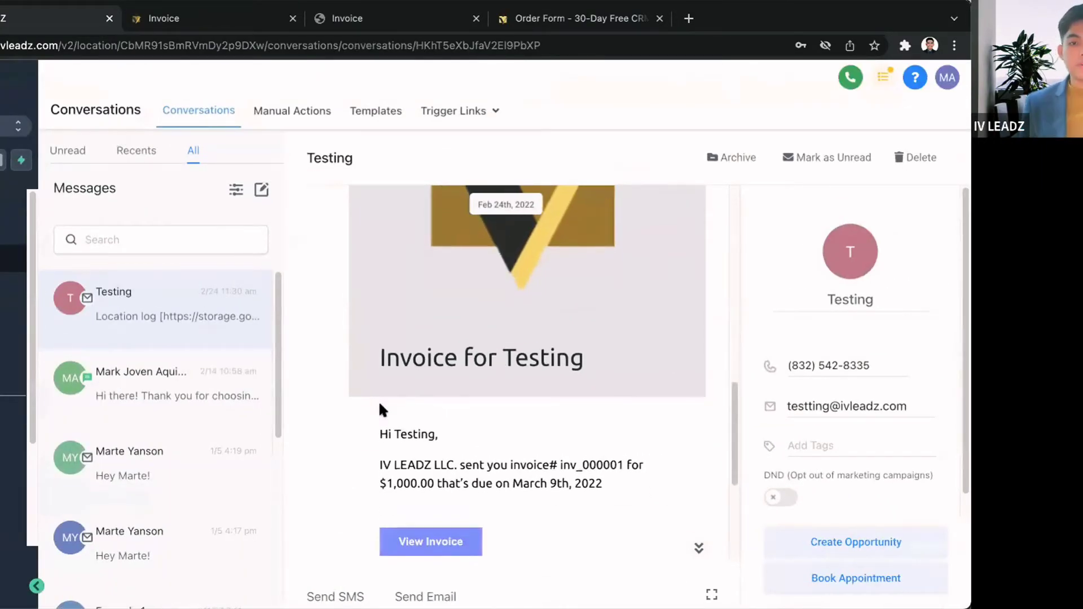
scroll(381, 412, down, 2)
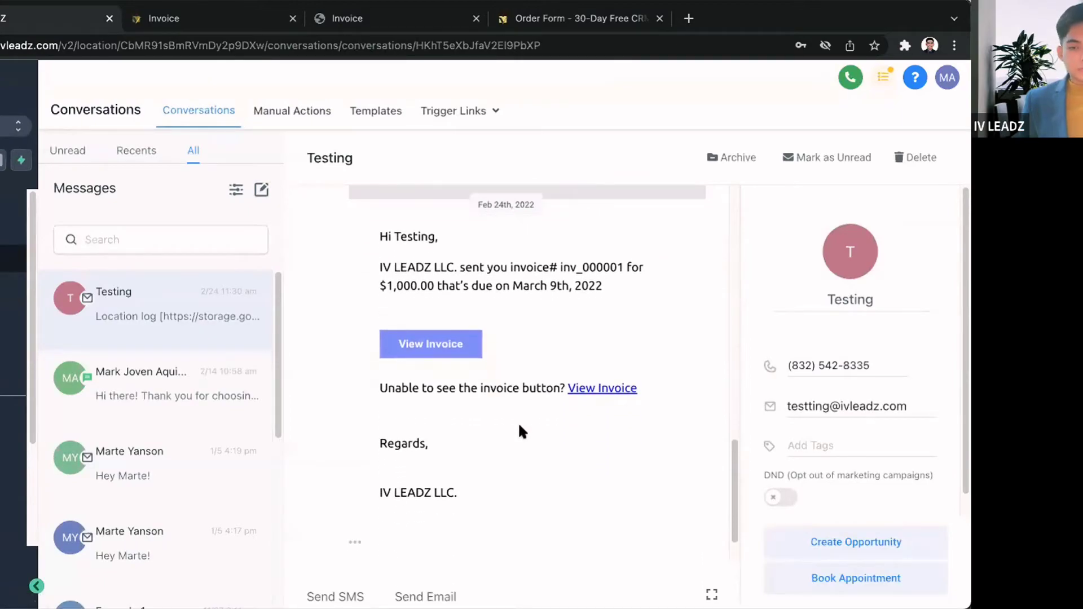
scroll(519, 425, down, 1)
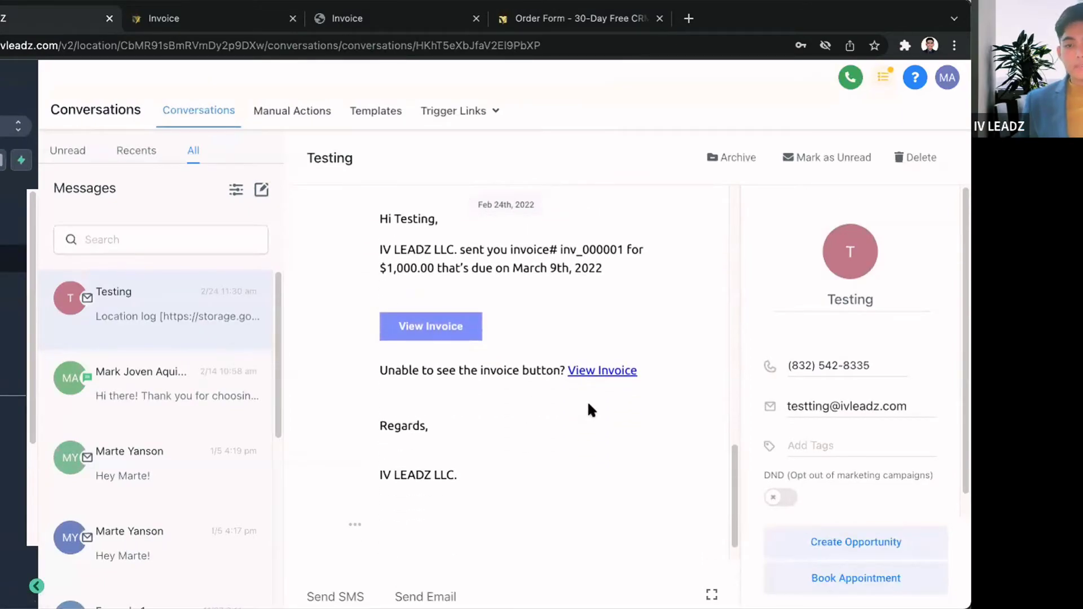
Open the client's online invoice through the email's alternative text link and bring up its card payment form.
click(599, 371)
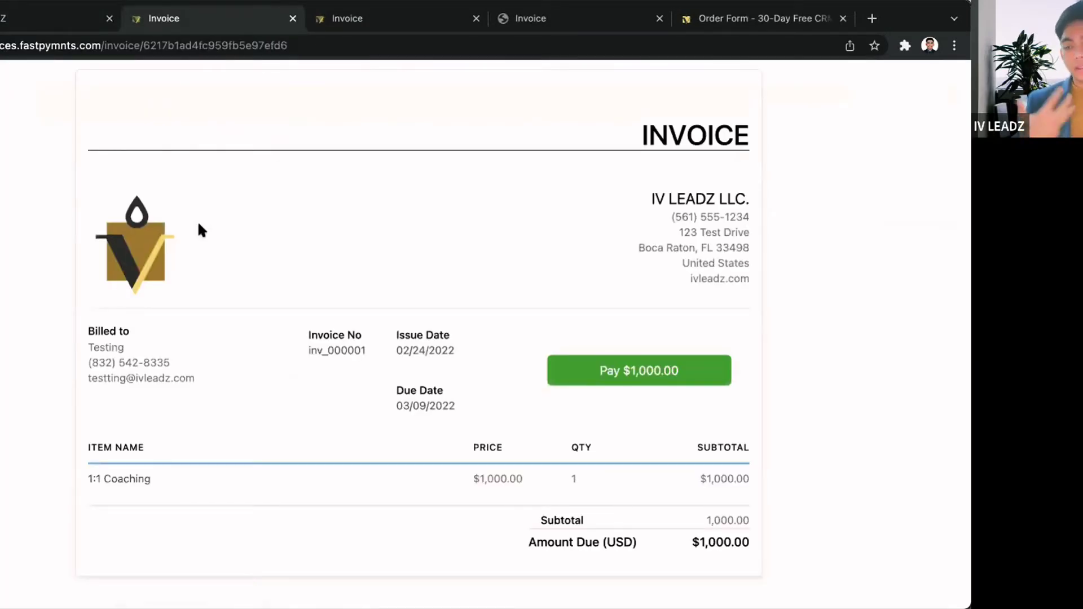
click(647, 379)
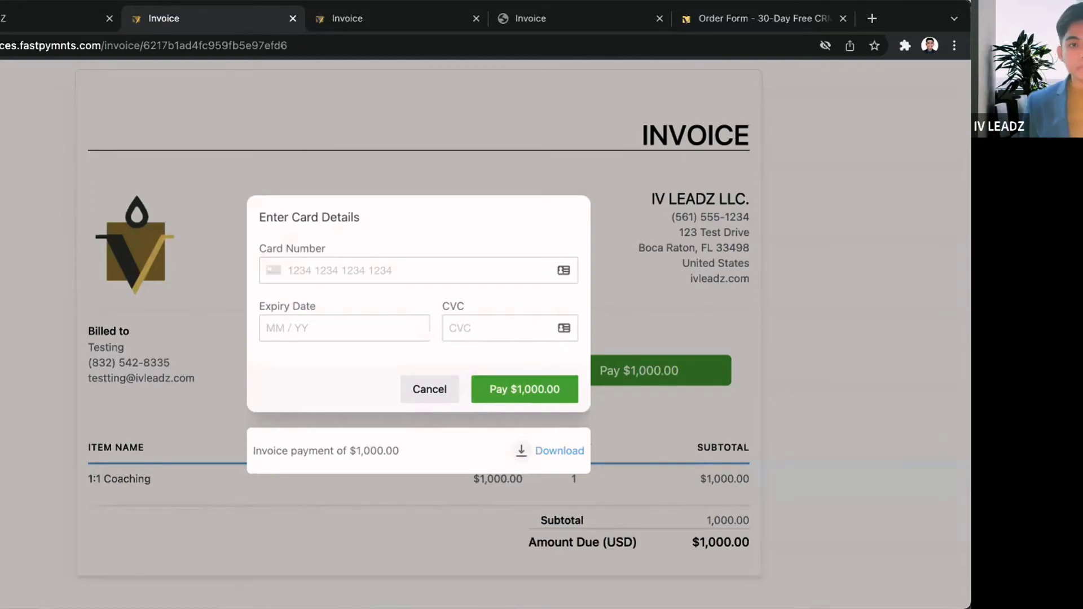
Return to the CRM, open the IV Leadz support portal and look through its knowledge base, including the weekly tutorial videos.
key(ctrl+shift+Tab)
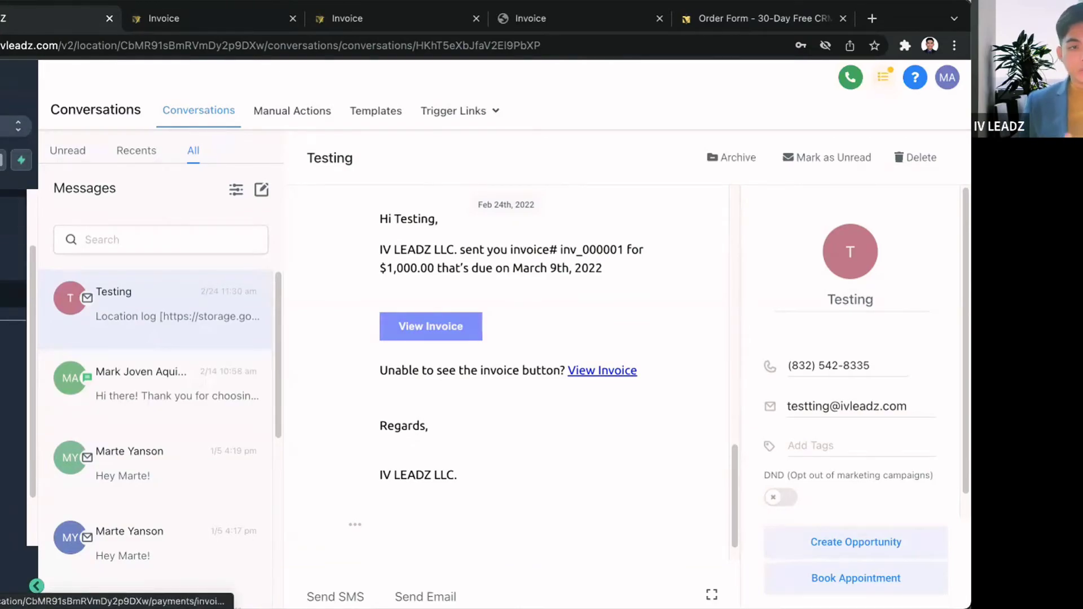
scroll(11, 283, up, 5)
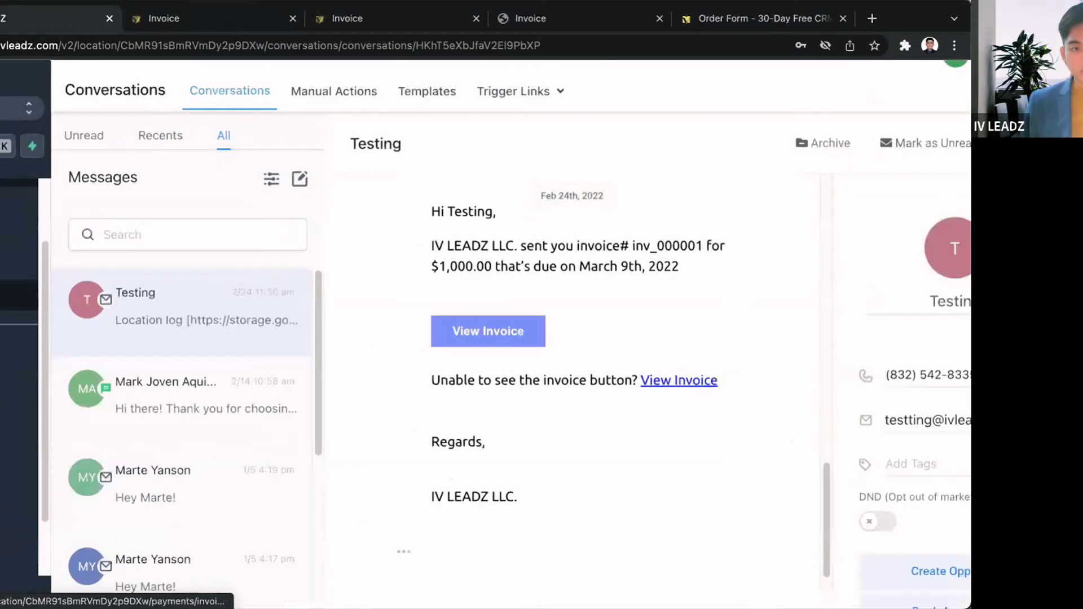
scroll(17, 285, down, 4)
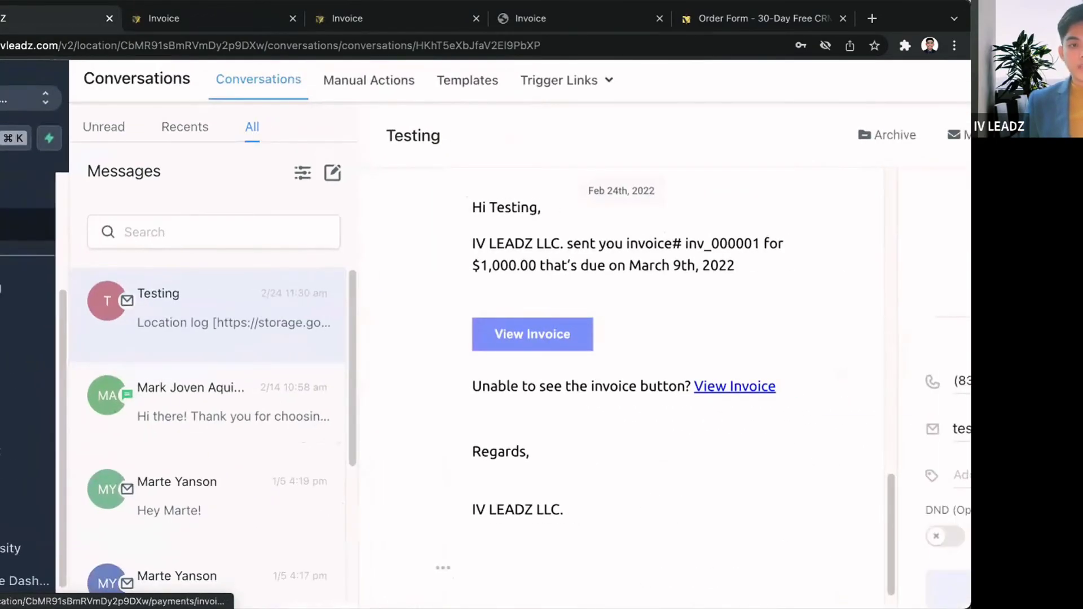
scroll(17, 284, down, 1)
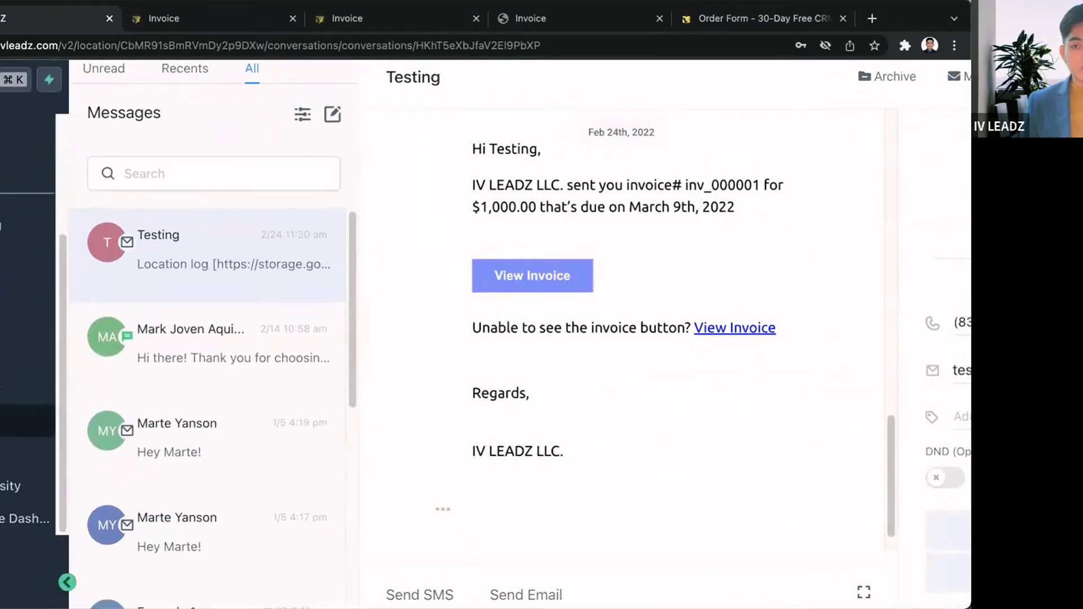
click(17, 421)
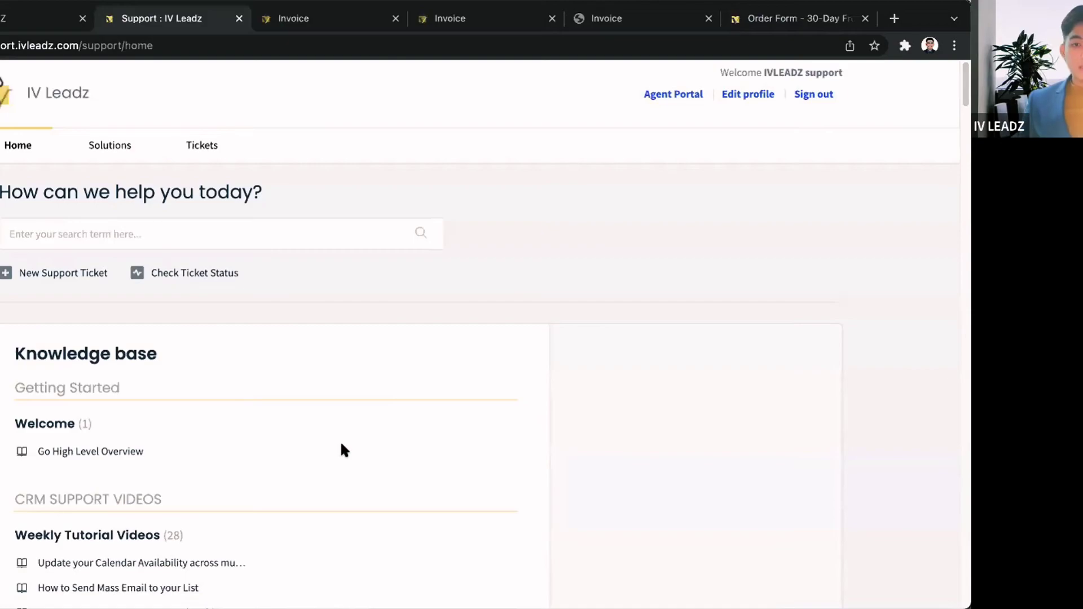
click(49, 236)
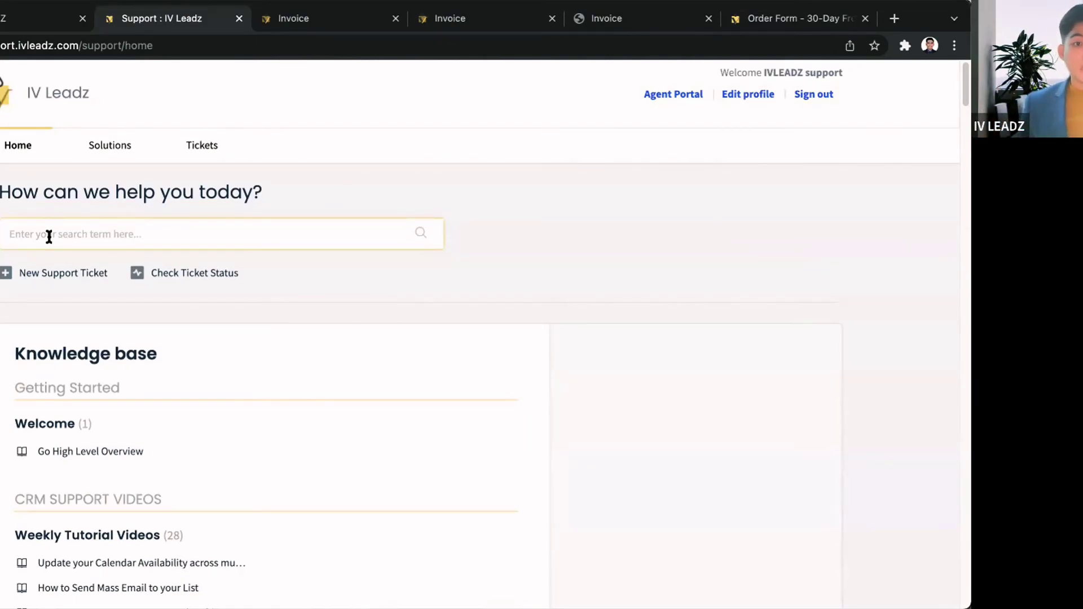
scroll(49, 236, down, 2)
scroll(49, 239, down, 5)
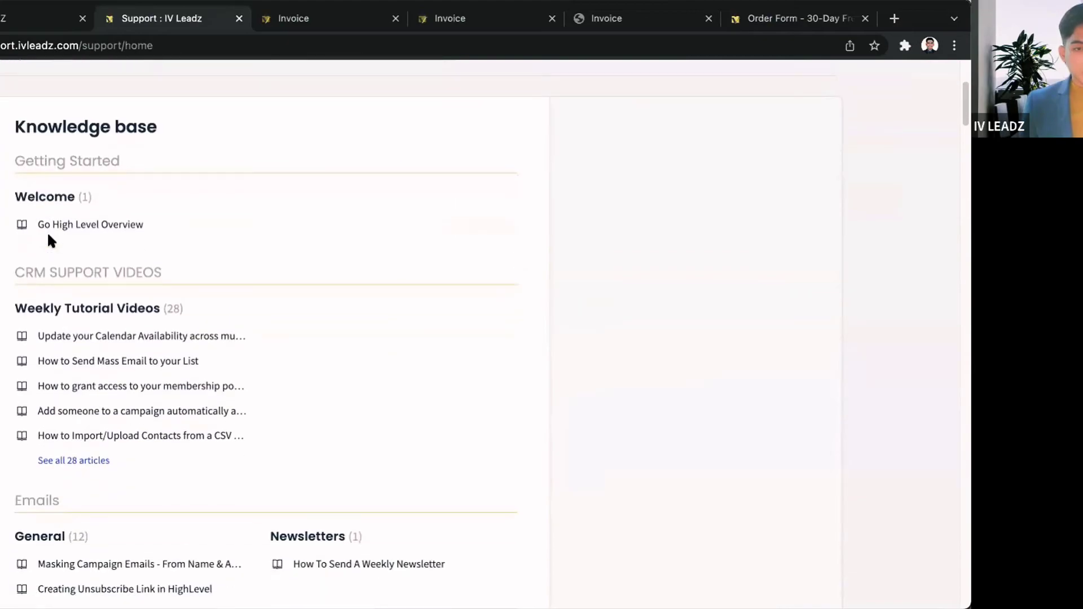
scroll(36, 307, down, 1)
scroll(36, 308, up, 5)
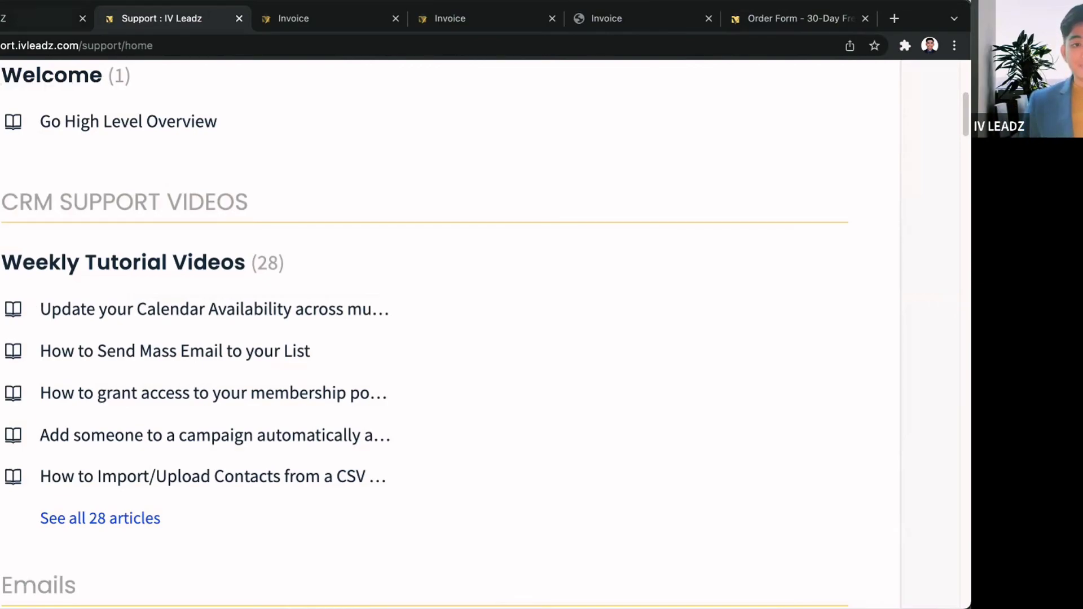
Go back to the CRM and open the form for submitting a new support ticket to view its fields.
click(26, 18)
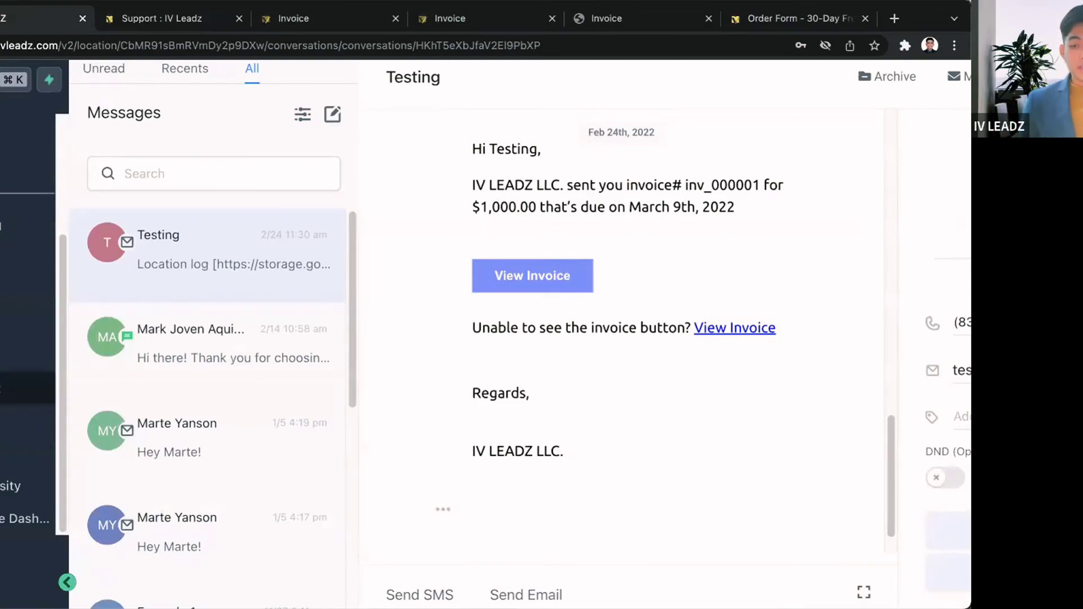
click(6, 388)
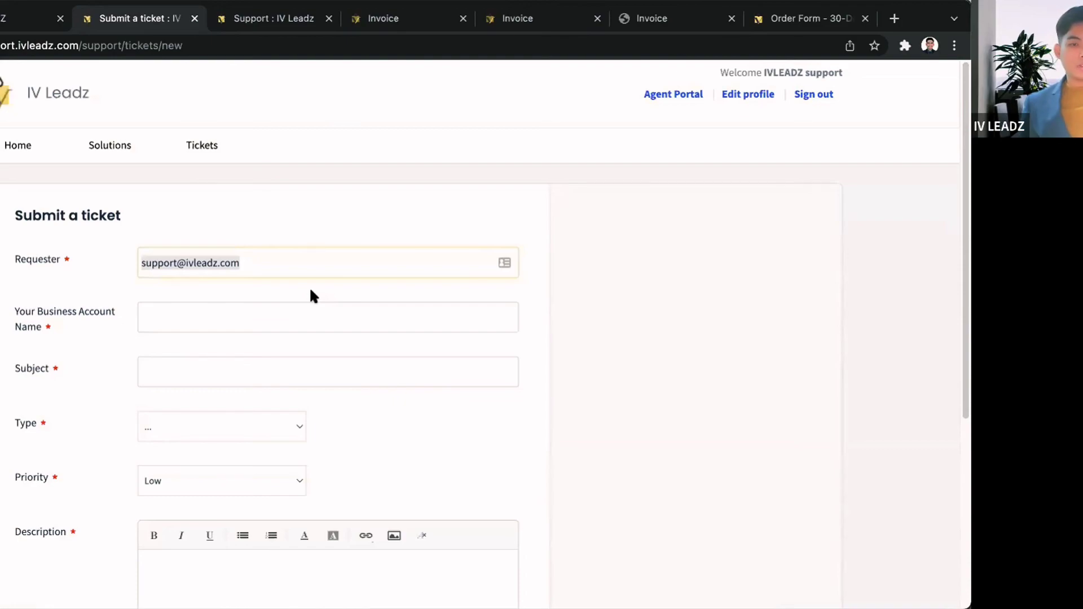
scroll(314, 296, down, 1)
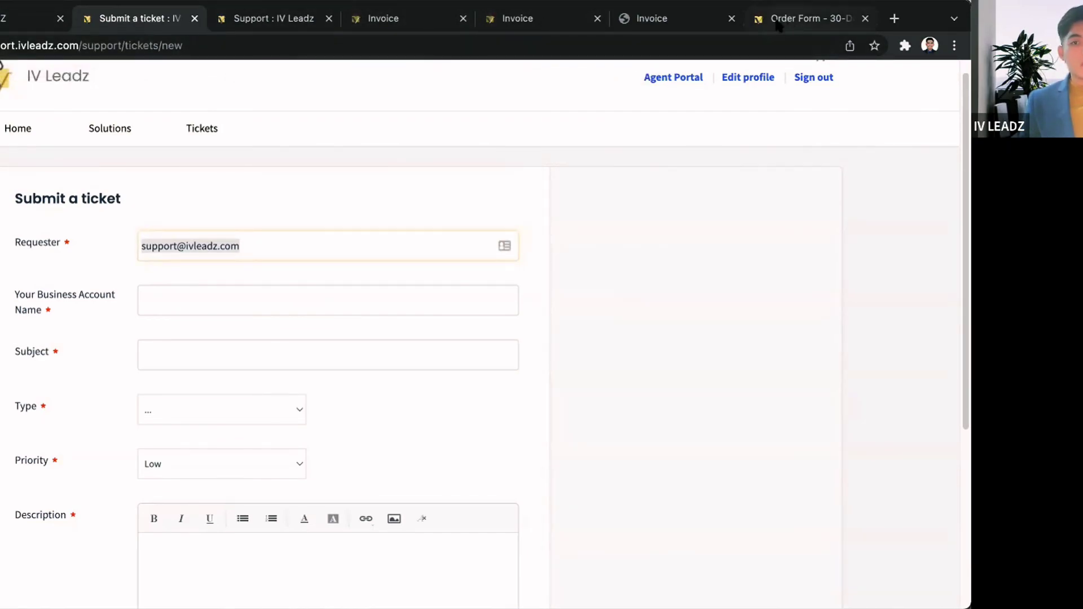
Switch to the order form page, go back to the IV LEADZ CRM free trial landing page and view its feature list and header.
click(807, 18)
key(super+bracketleft)
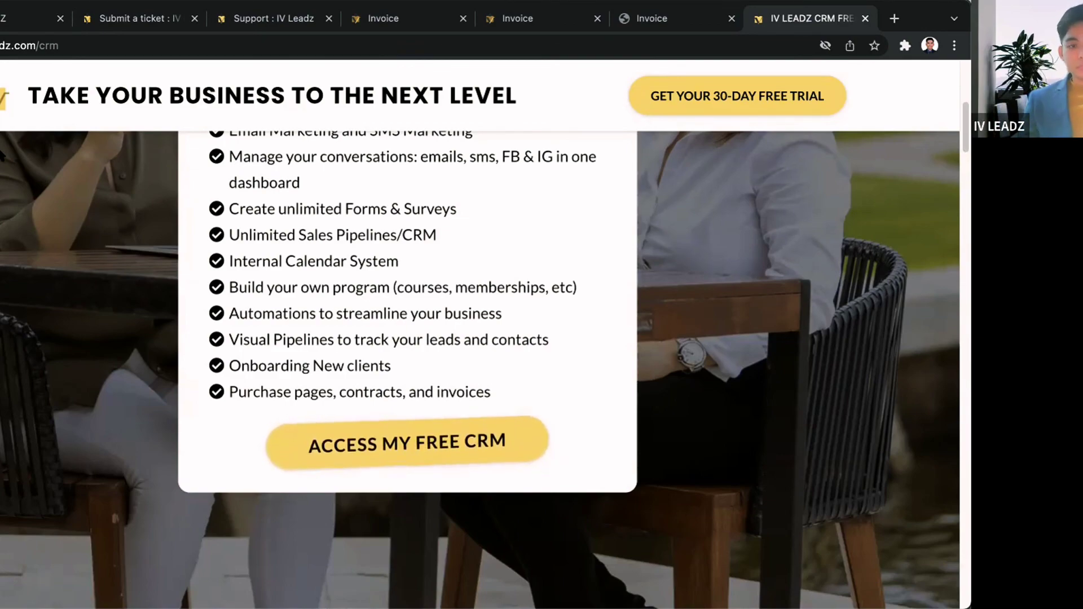
scroll(71, 285, up, 7)
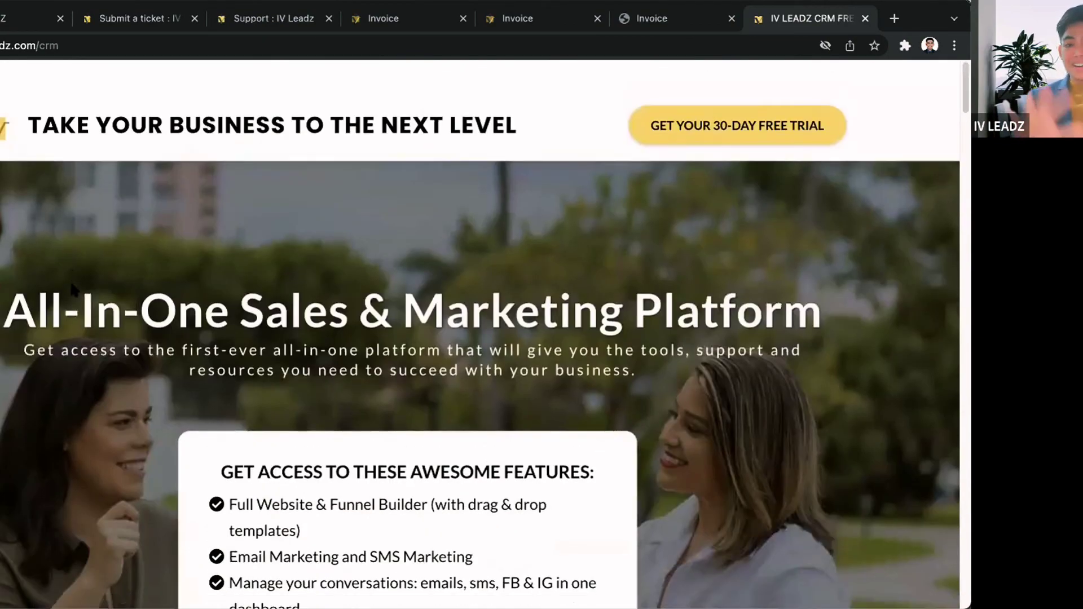